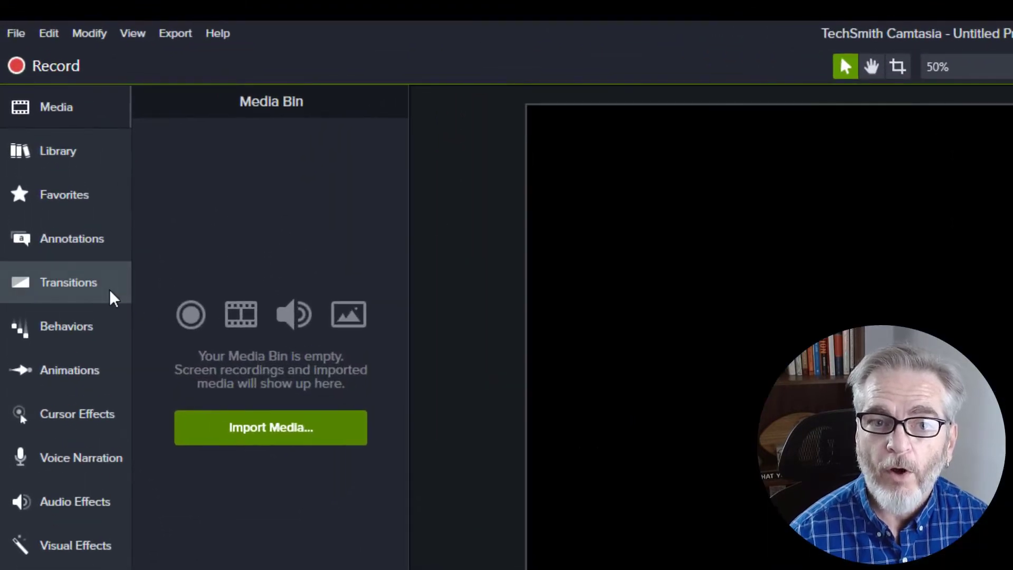
# Drag a plain ABC text callout from the callout styles onto the canvas and nudge it right
pyautogui.click(75, 250)
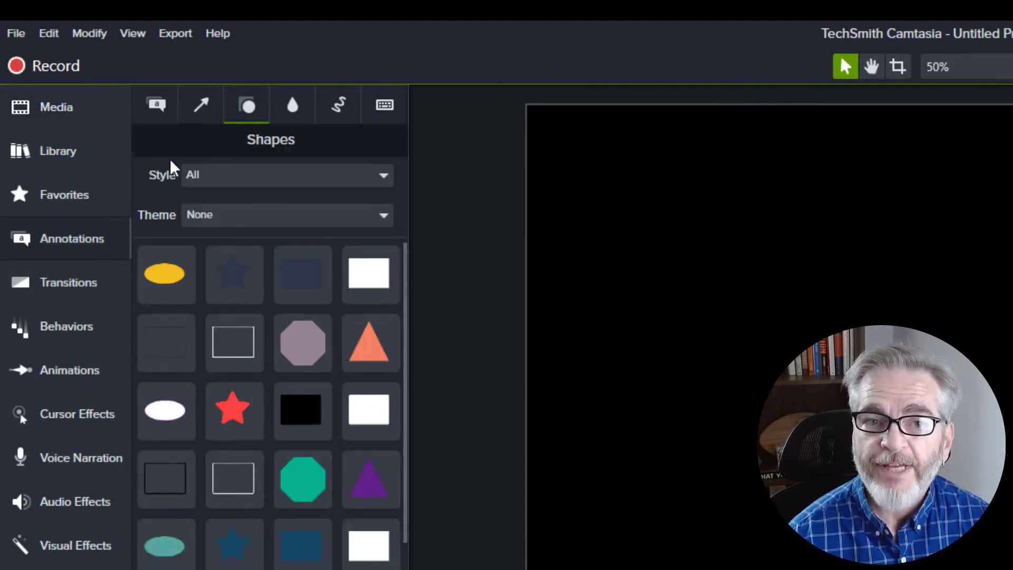
pyautogui.click(157, 107)
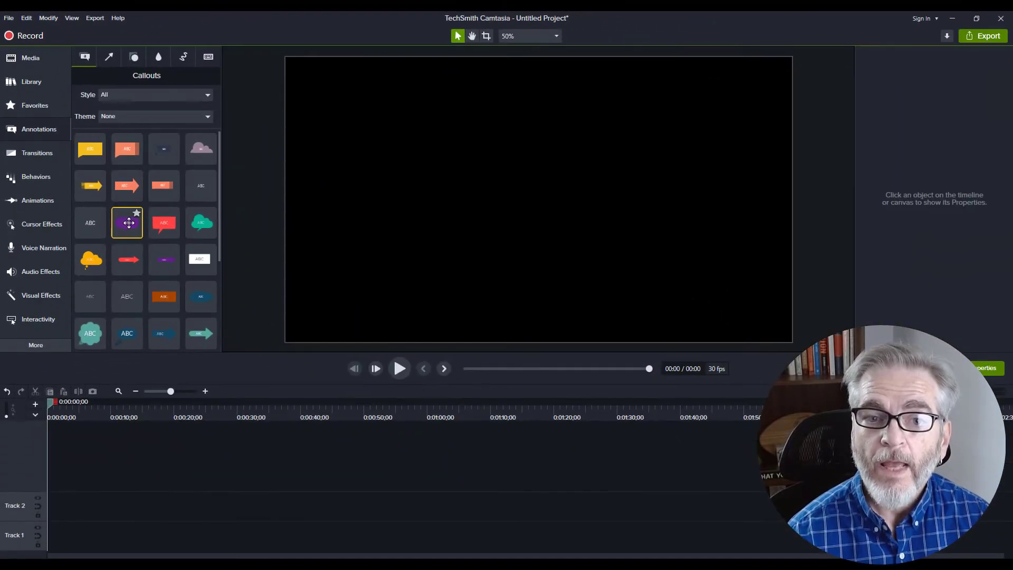
pyautogui.scroll(-4, 129, 222)
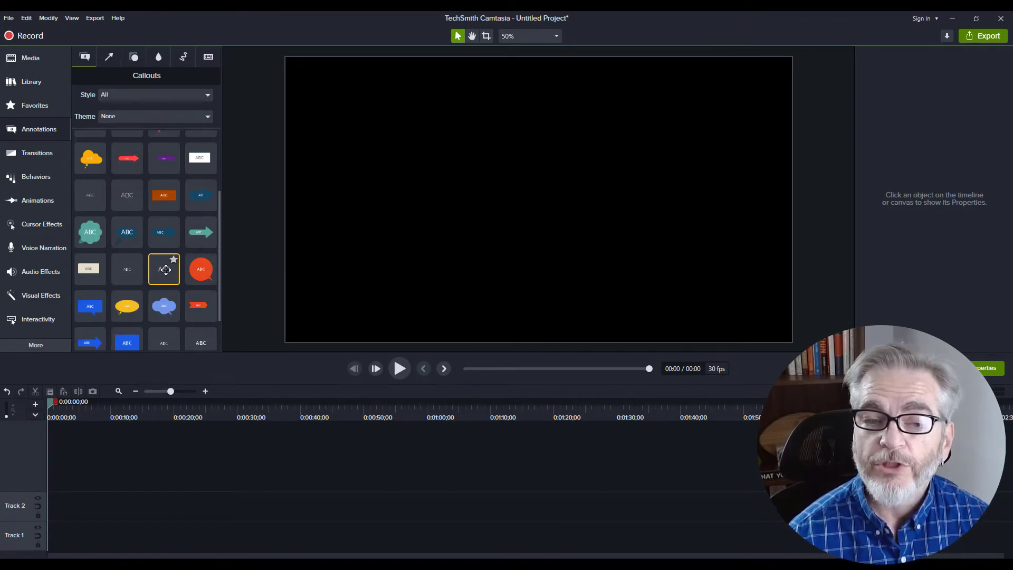
pyautogui.moveTo(165, 270); pyautogui.dragTo(400, 184)
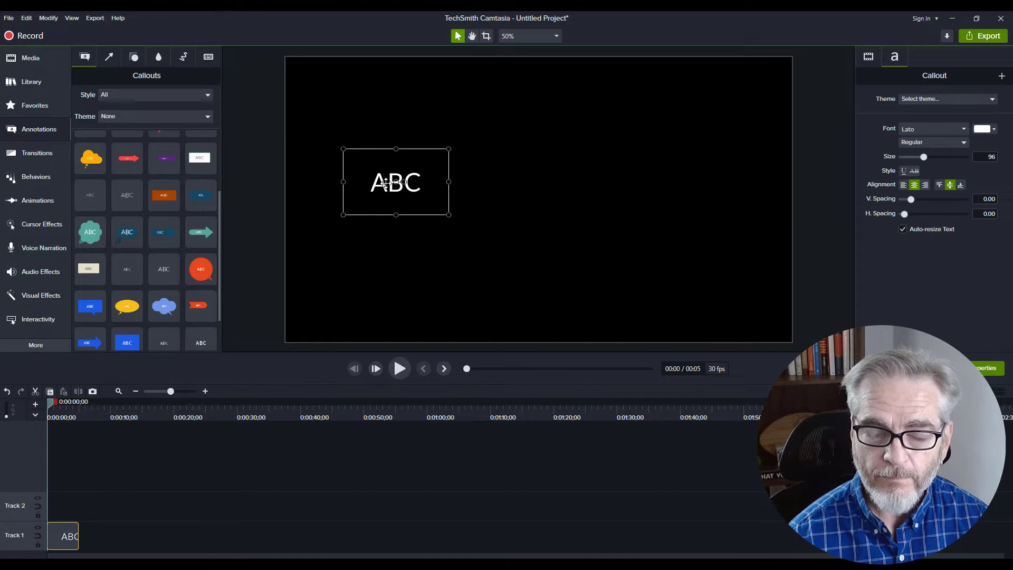
pyautogui.moveTo(389, 183); pyautogui.dragTo(434, 184)
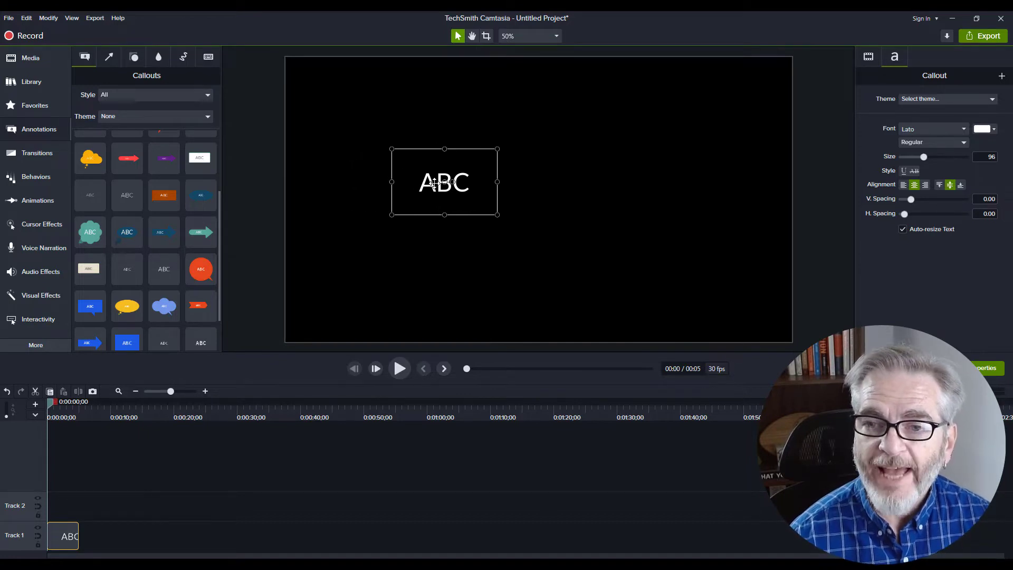
# Change the callout to read 'Bullet Point' on one line, size 63, in the upper left
pyautogui.doubleClick(436, 185)
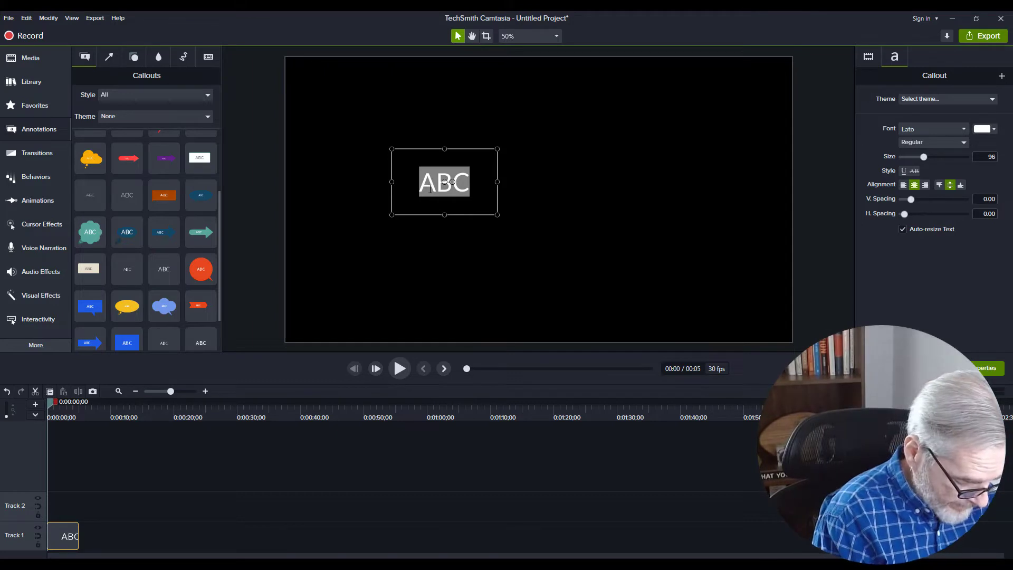
pyautogui.write('Bullet Point')
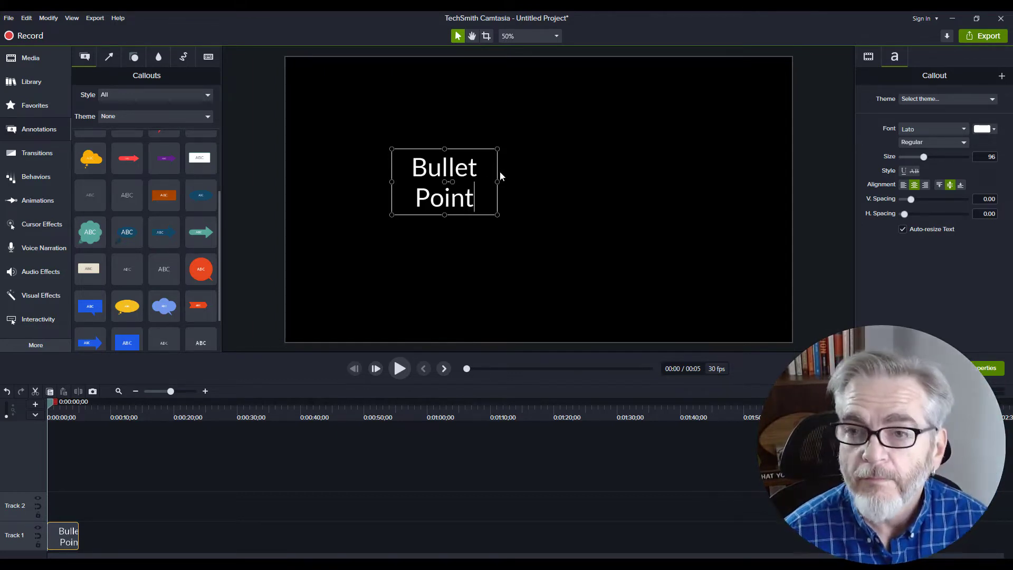
pyautogui.moveTo(499, 182); pyautogui.dragTo(530, 179)
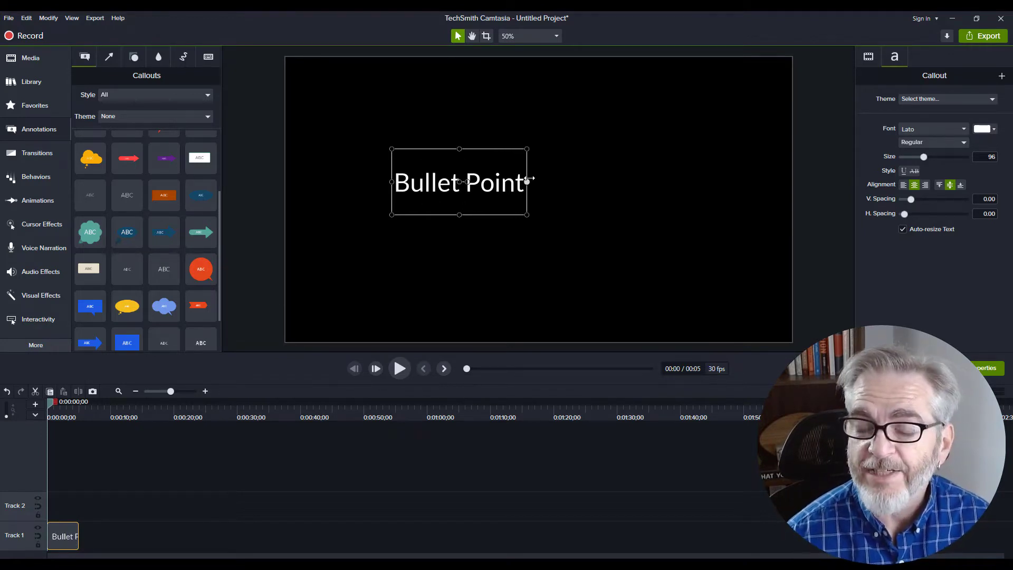
pyautogui.moveTo(460, 149); pyautogui.dragTo(450, 186)
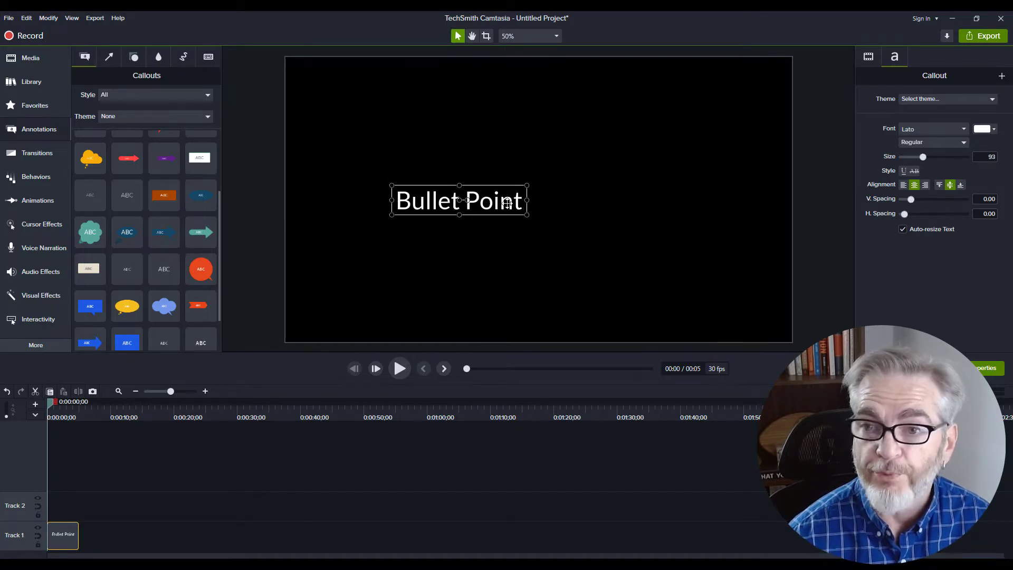
pyautogui.moveTo(527, 215); pyautogui.dragTo(494, 206)
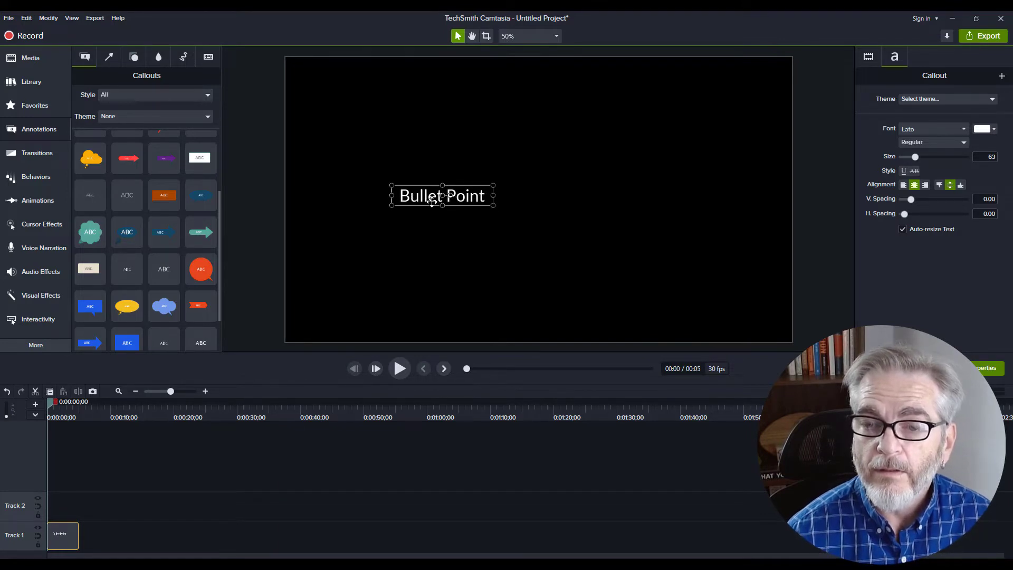
pyautogui.moveTo(432, 200); pyautogui.dragTo(402, 166)
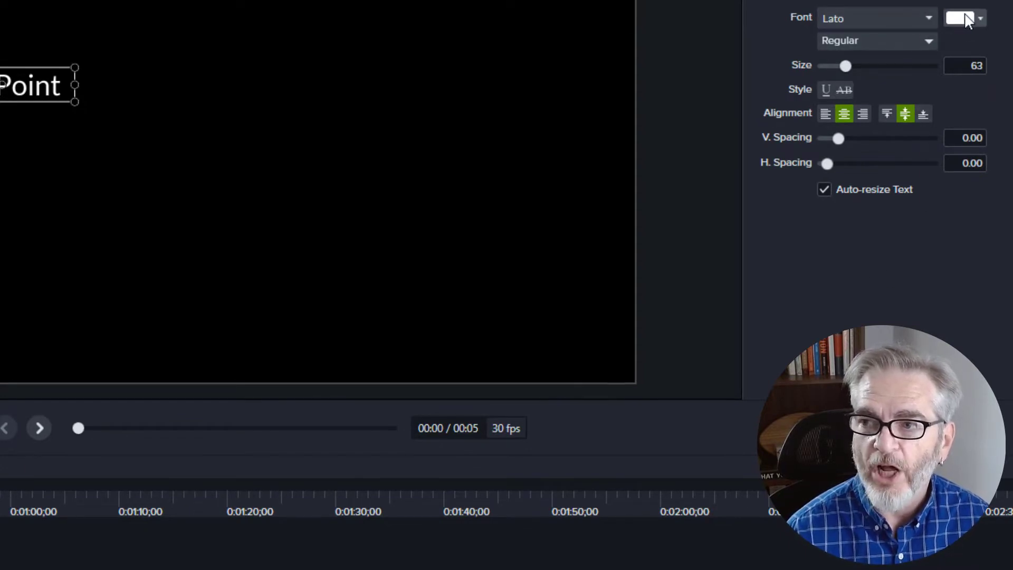
# Change the Bullet Point font to Droid Sans and enlarge the text to size 64
pyautogui.click(931, 19)
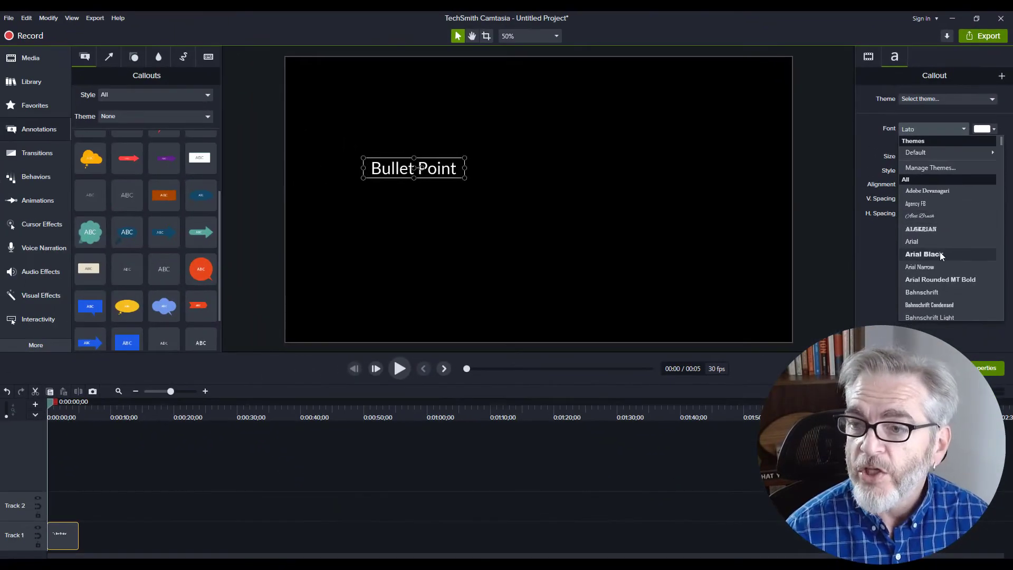
pyautogui.scroll(-3, 889, 239)
pyautogui.scroll(-6, 940, 256)
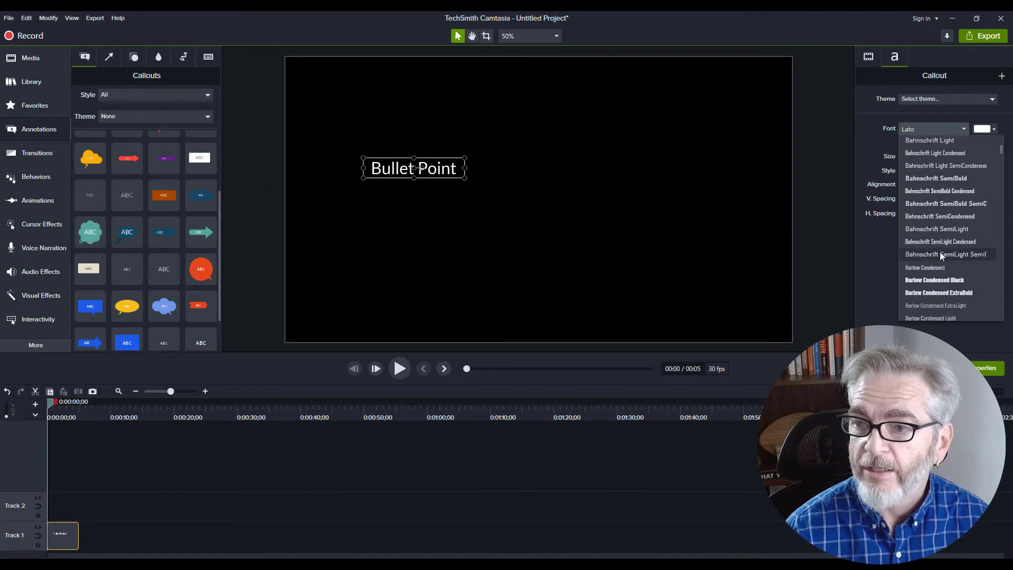
pyautogui.scroll(-10, 939, 252)
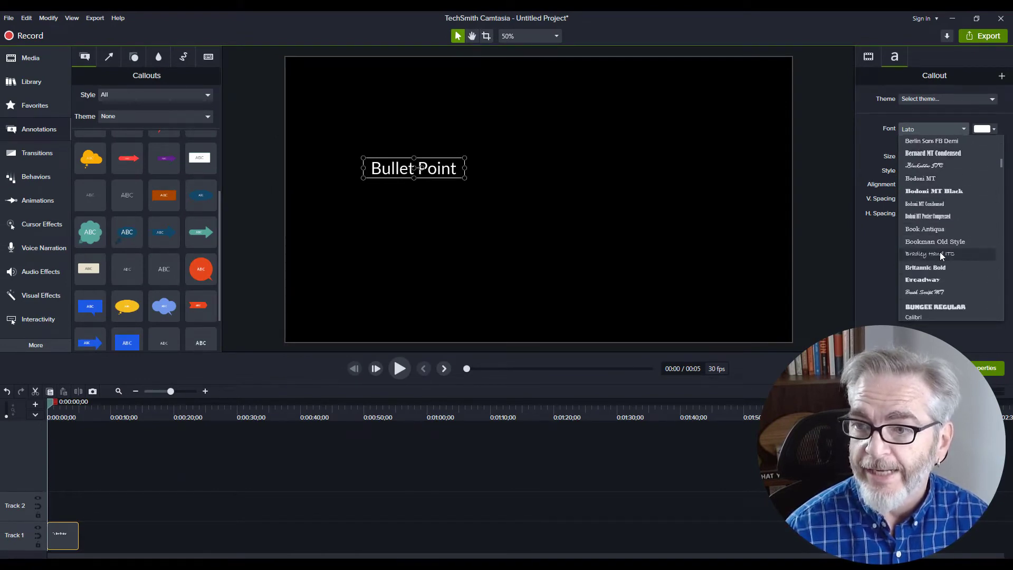
pyautogui.click(921, 216)
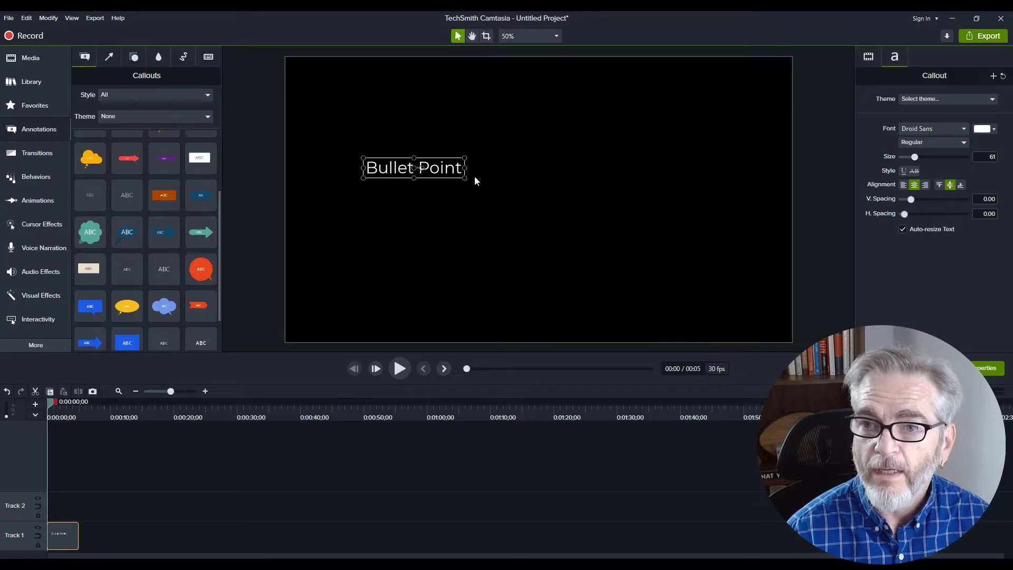
pyautogui.moveTo(465, 178); pyautogui.dragTo(469, 180)
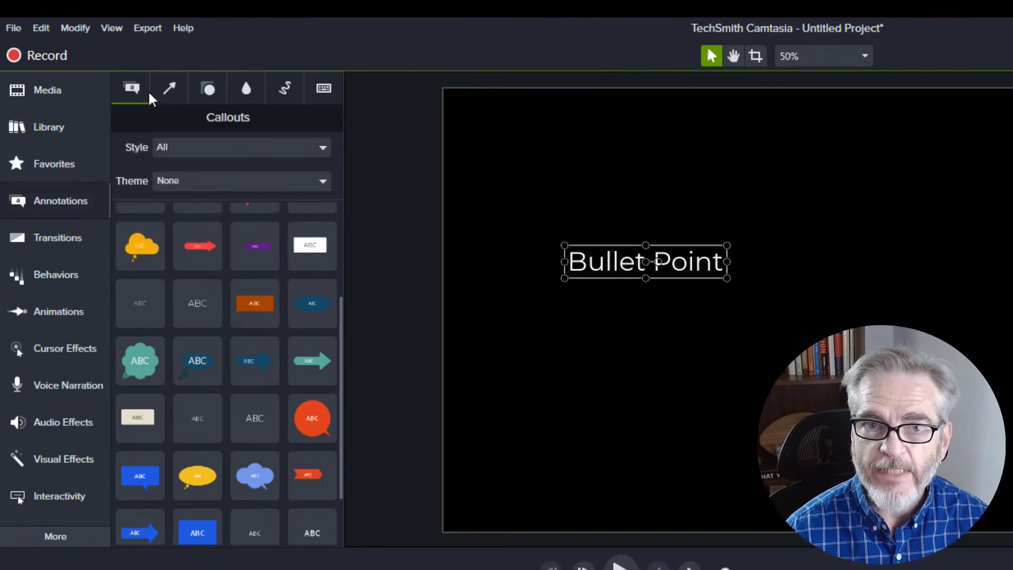
# Switch the Annotations panel to Shapes and browse the shape thumbnails
pyautogui.click(210, 93)
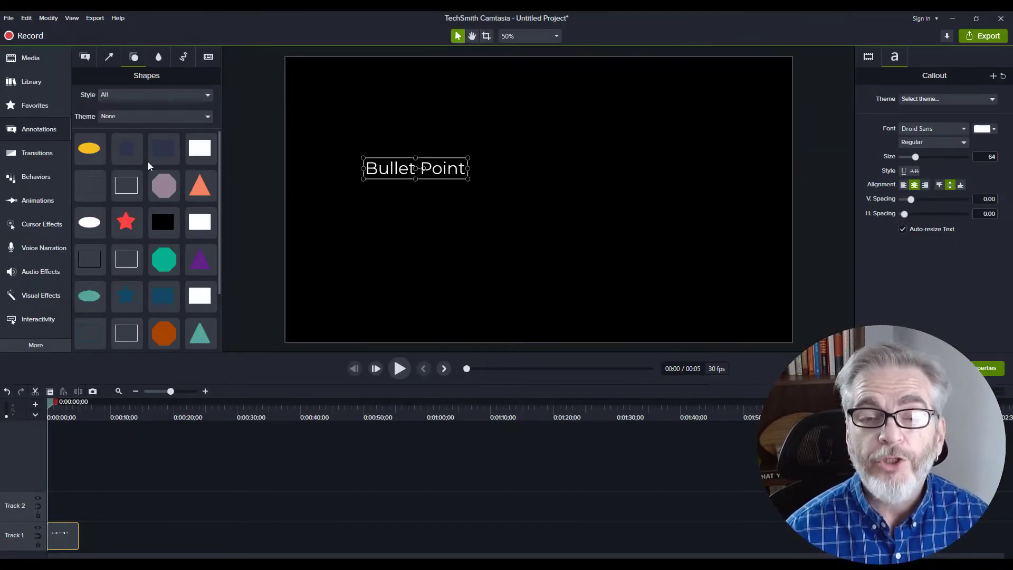
pyautogui.scroll(-3, 148, 161)
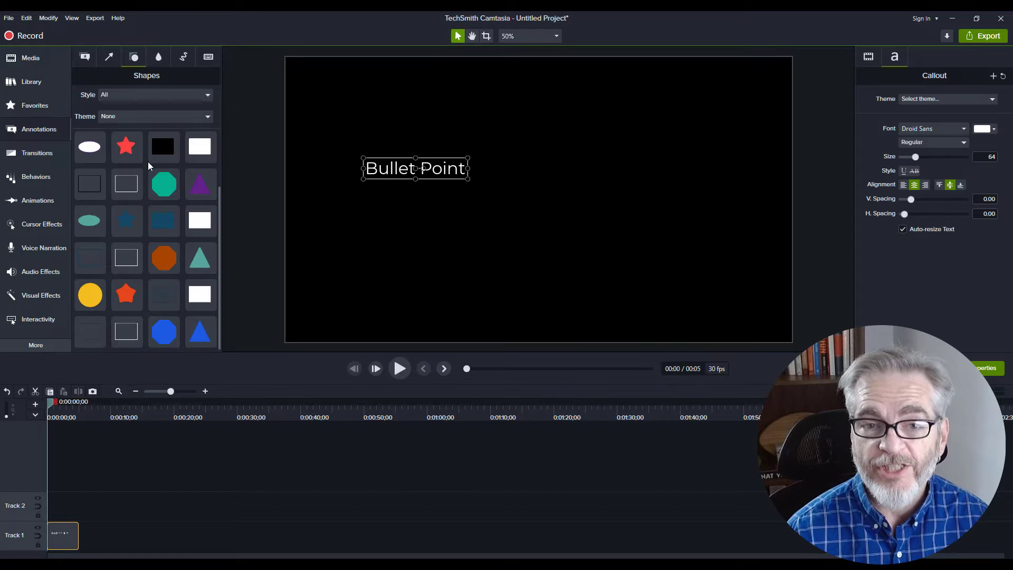
pyautogui.scroll(3, 147, 161)
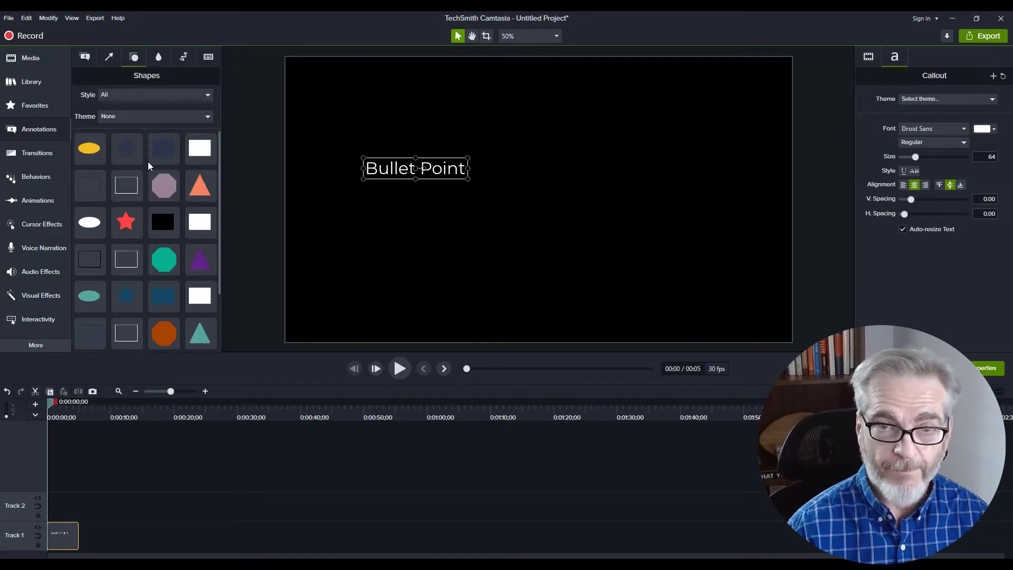
pyautogui.scroll(-3, 148, 162)
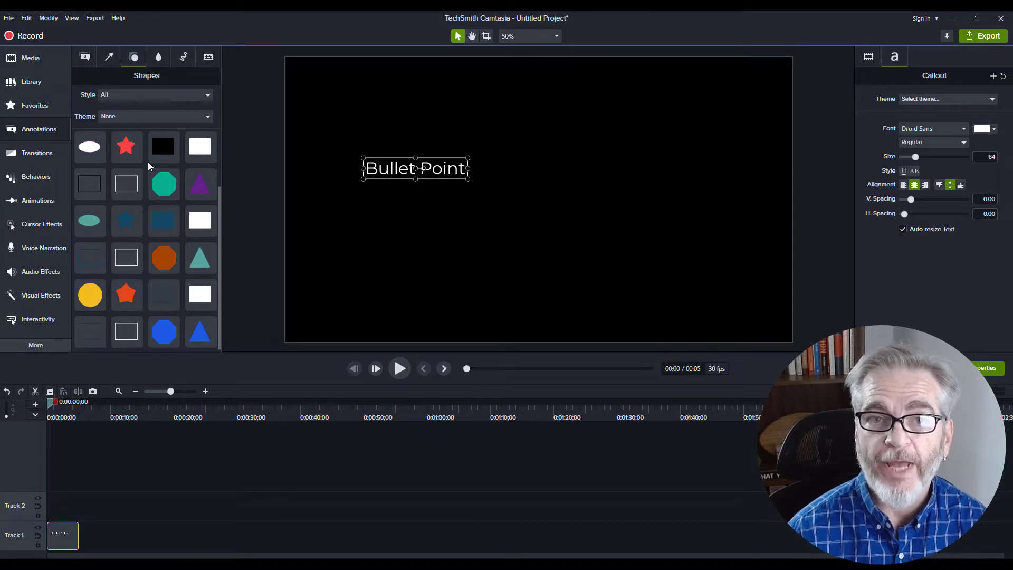
pyautogui.scroll(3, 147, 161)
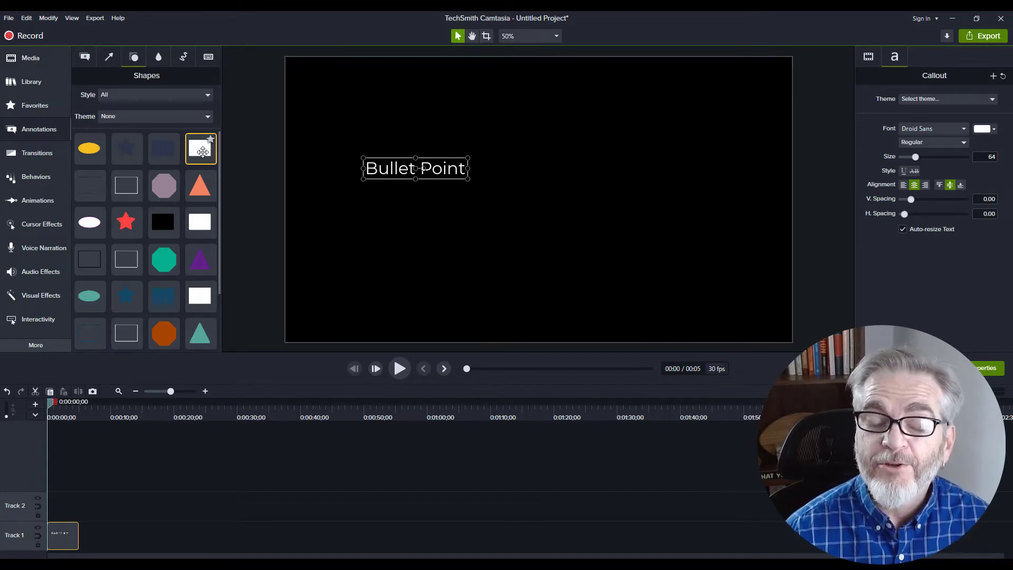
# Drag a white rectangle onto the canvas and shrink it to a small square left of the text
pyautogui.moveTo(202, 152); pyautogui.dragTo(331, 155)
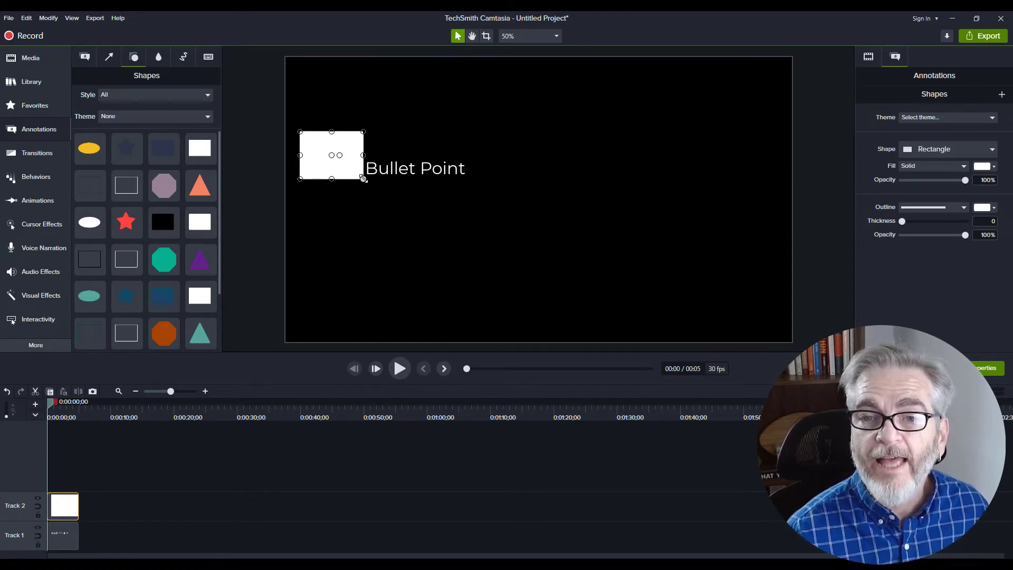
pyautogui.moveTo(364, 179)
pyautogui.mouseDown()
pyautogui.moveTo(315, 142)
pyautogui.moveTo(353, 164)
pyautogui.mouseUp()
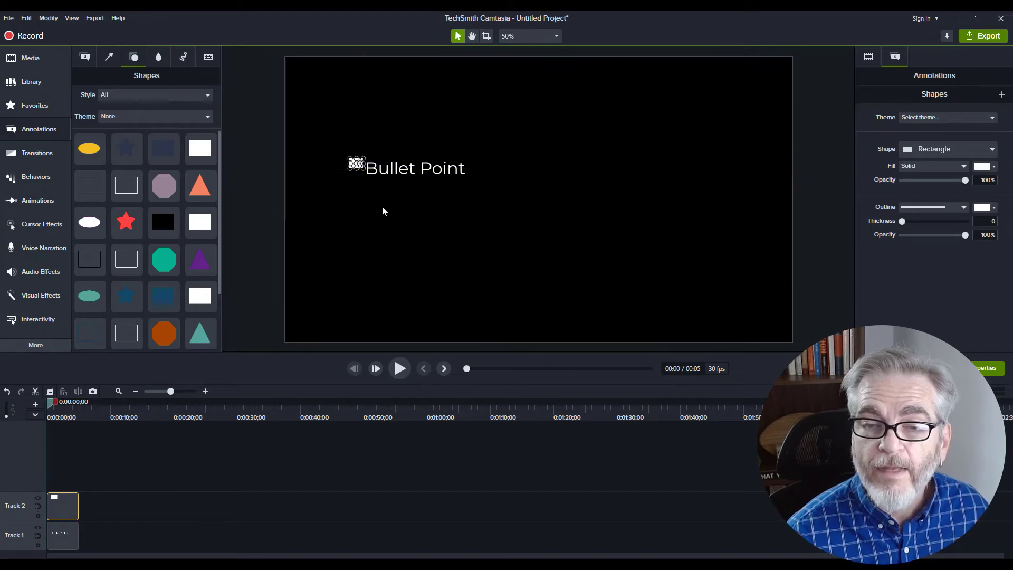
pyautogui.click(413, 235)
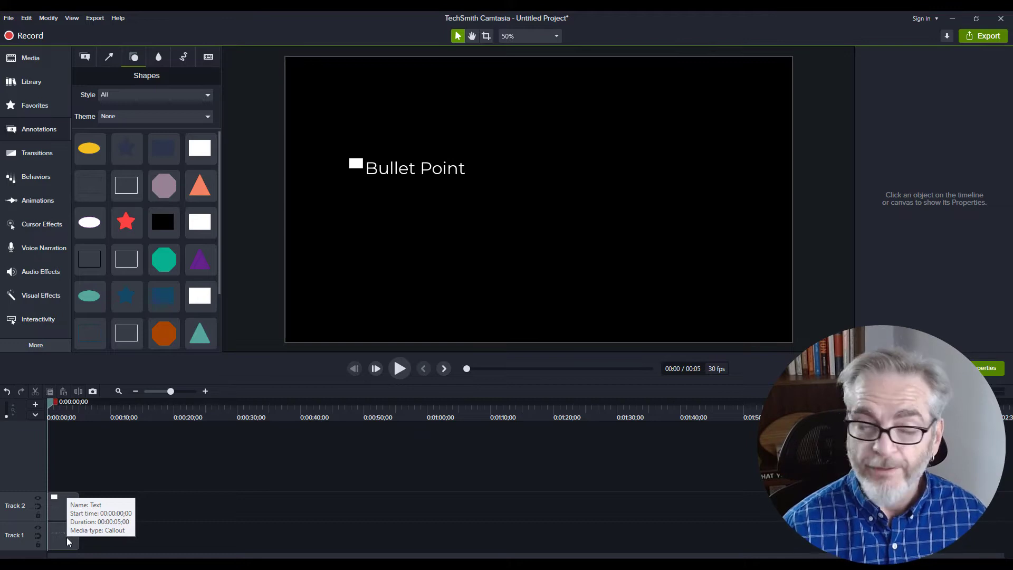
# Inspect the bullet square's Rectangle shape and fill colour options, leaving them unchanged
pyautogui.click(63, 515)
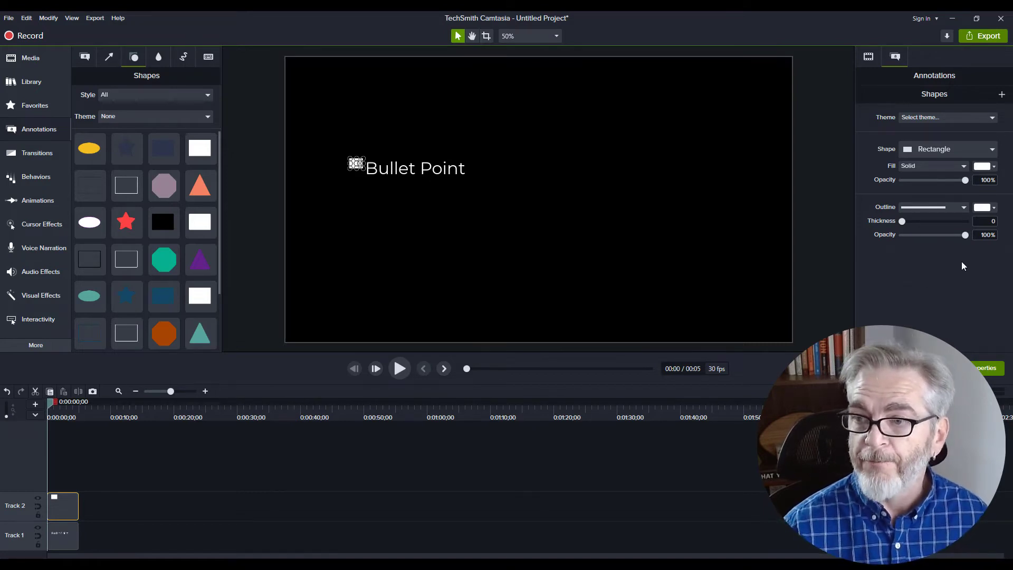
pyautogui.click(992, 151)
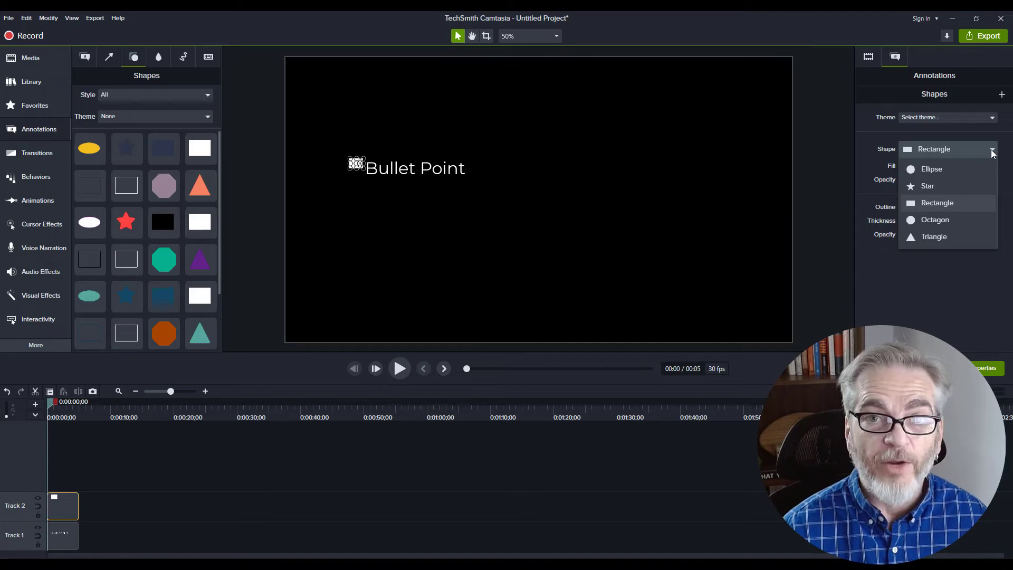
pyautogui.click(992, 152)
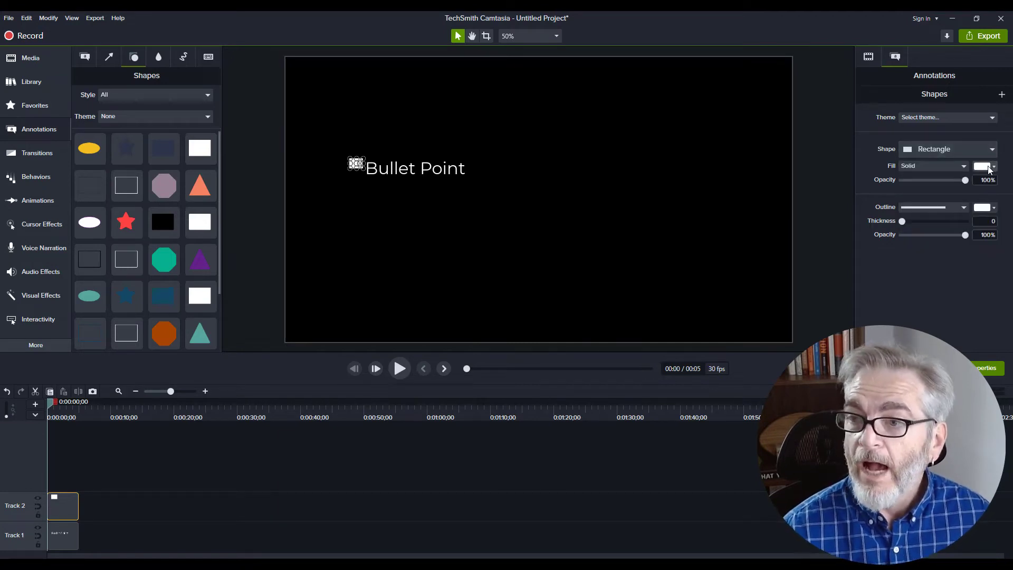
pyautogui.click(989, 167)
pyautogui.click(882, 294)
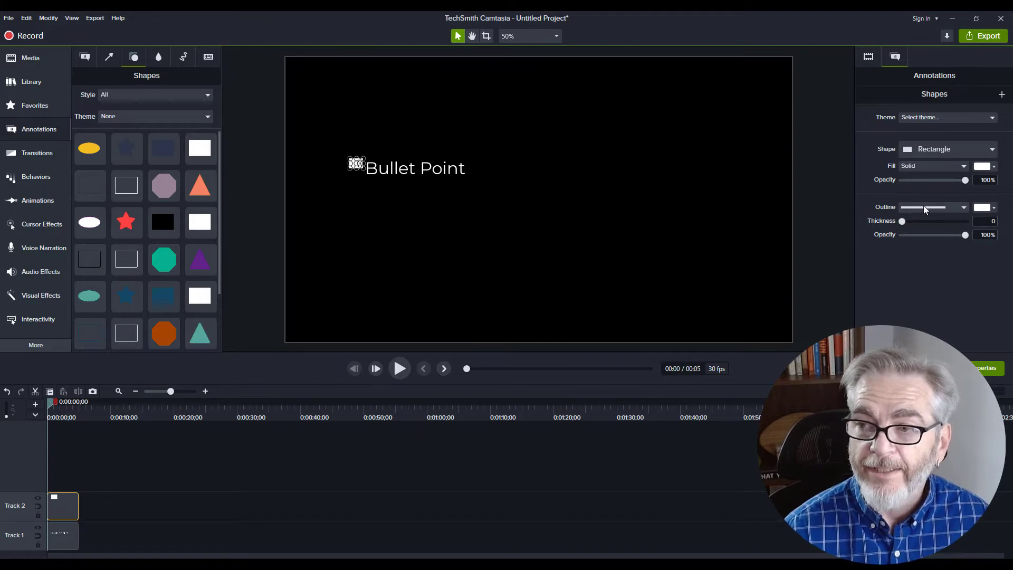
pyautogui.click(533, 251)
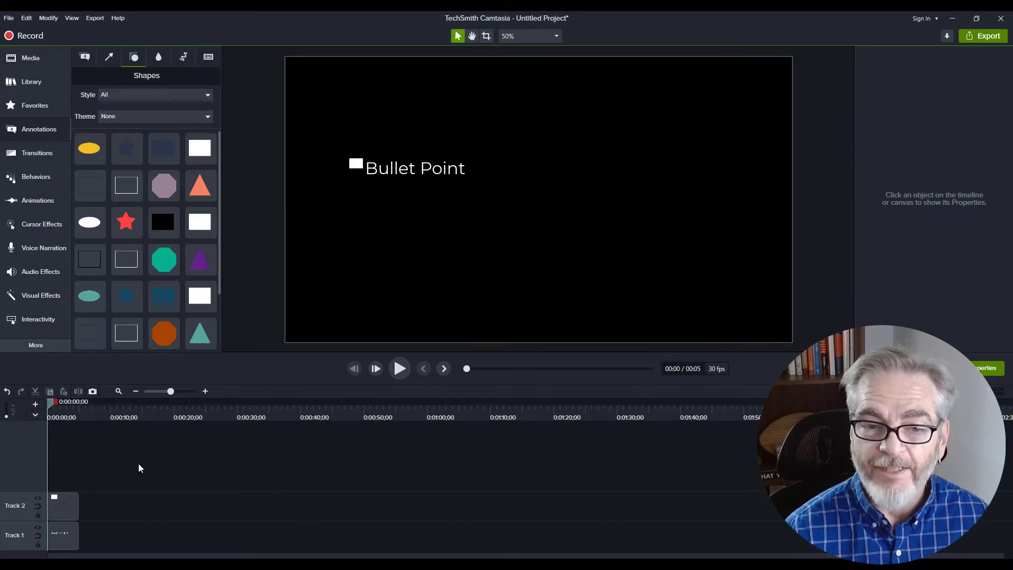
# Make the square's fill fully transparent with an outline thickness of 4
pyautogui.click(58, 505)
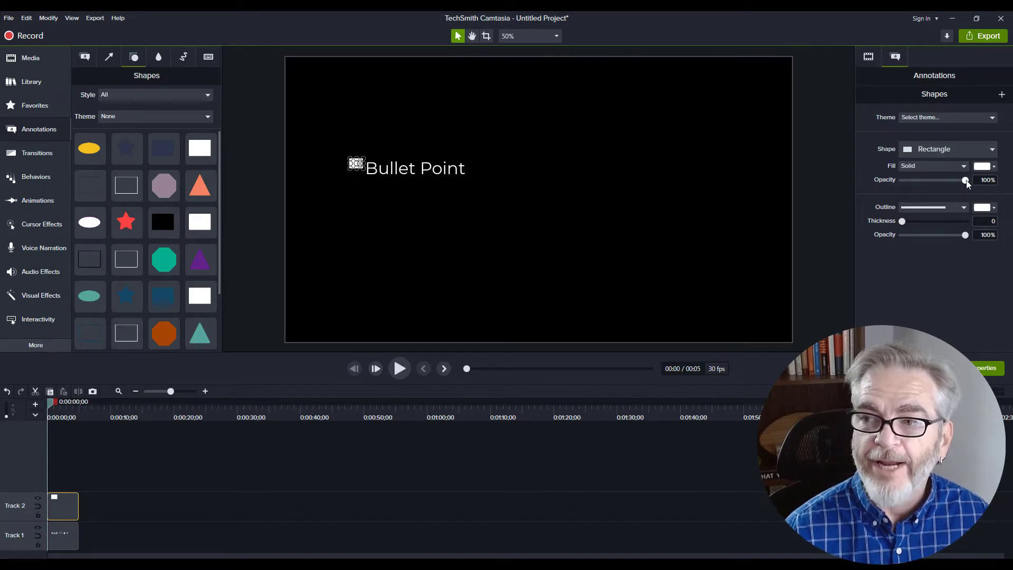
pyautogui.moveTo(967, 180); pyautogui.dragTo(903, 181)
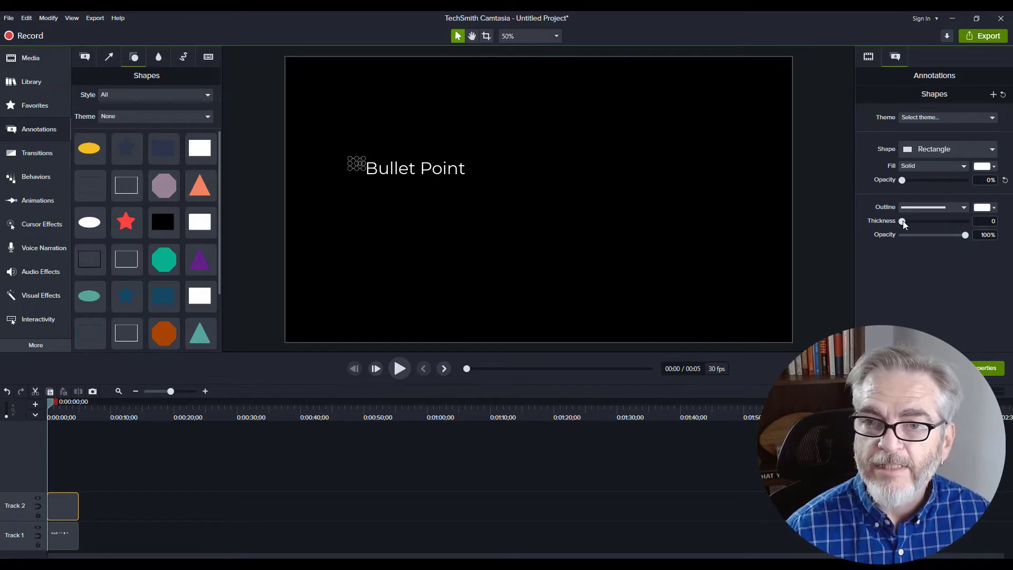
pyautogui.moveTo(904, 221); pyautogui.dragTo(908, 221)
pyautogui.click(672, 277)
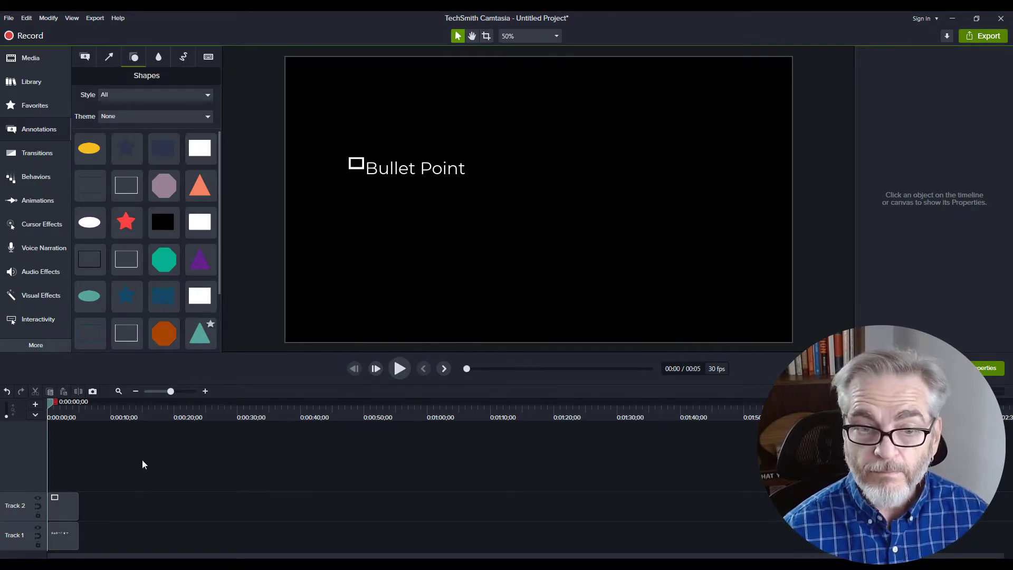
# Make the square solid white at 100% fill opacity with outline thickness 0
pyautogui.click(60, 509)
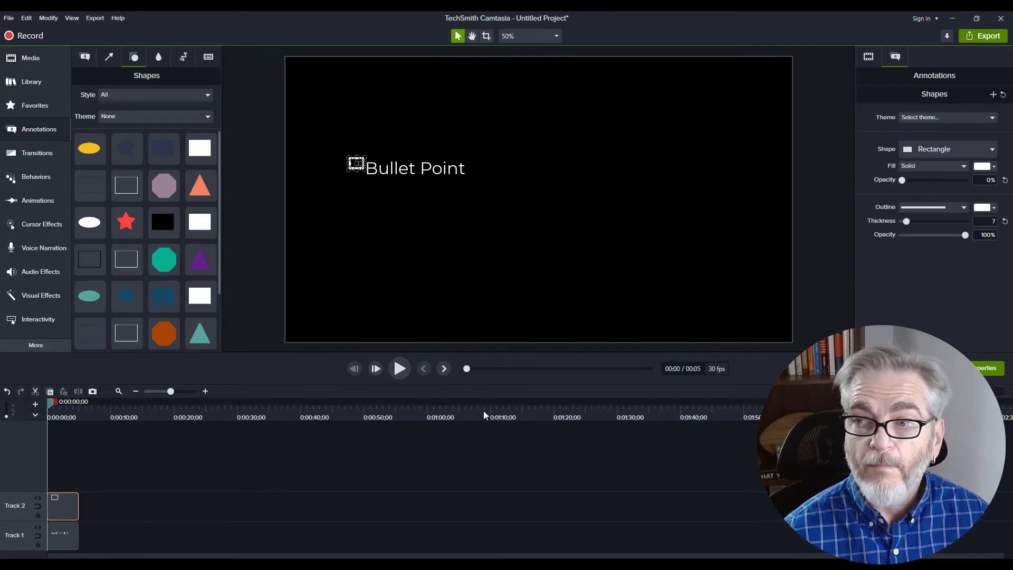
pyautogui.moveTo(903, 180); pyautogui.dragTo(984, 183)
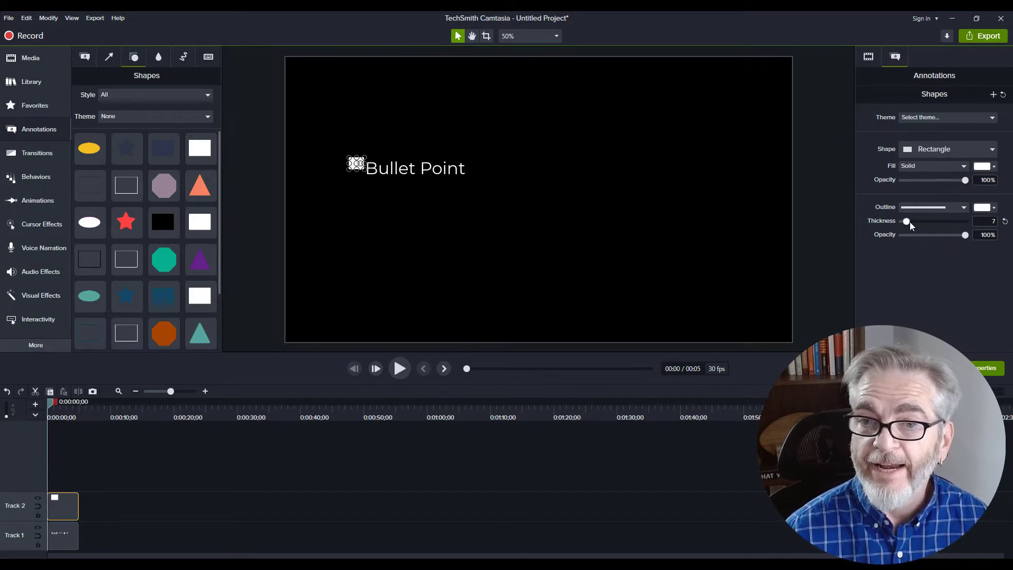
pyautogui.moveTo(910, 222); pyautogui.dragTo(900, 221)
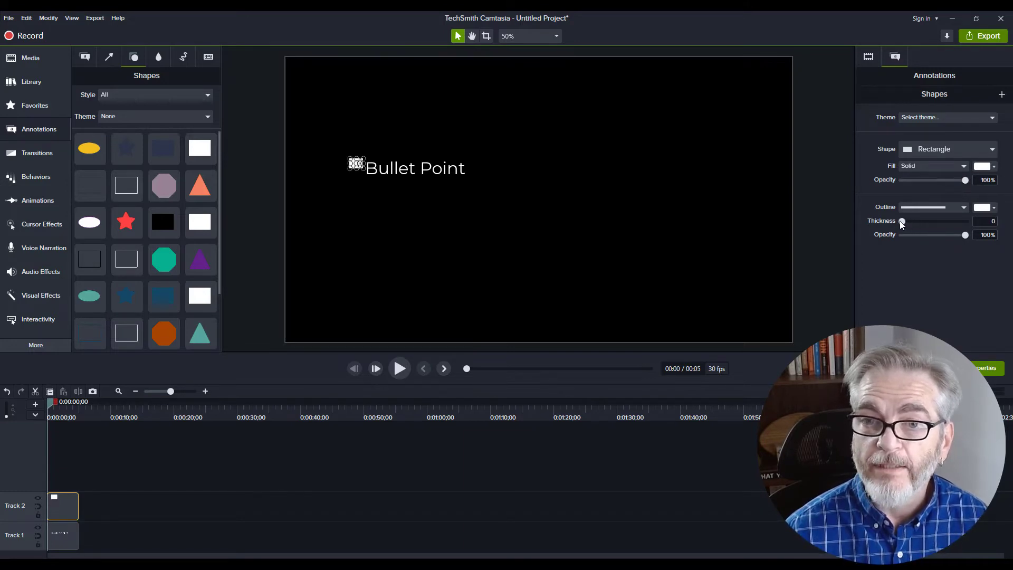
pyautogui.click(688, 264)
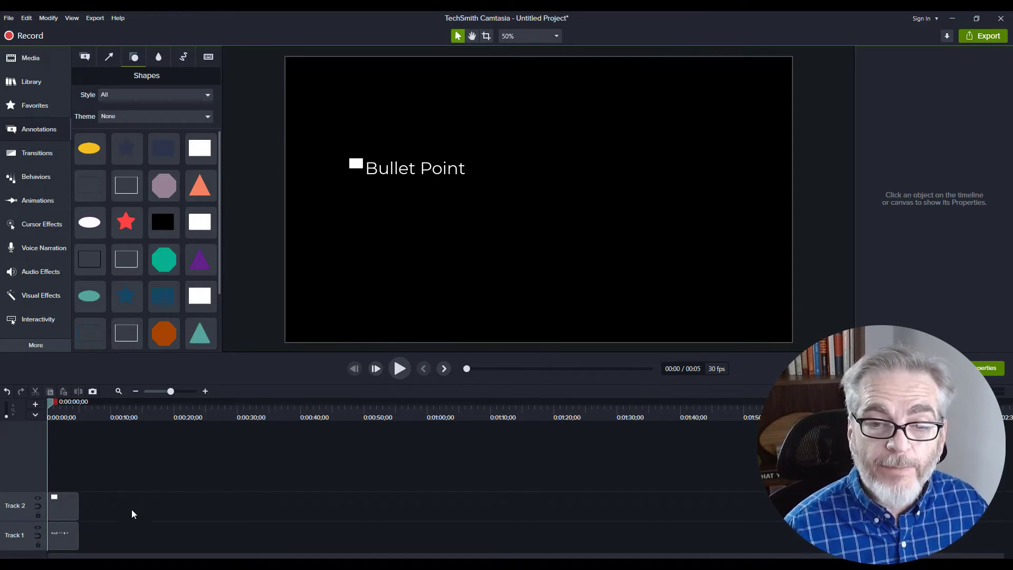
# Group the square clip and the Bullet Point text clip, then drag the group to test it
pyautogui.click(69, 508)
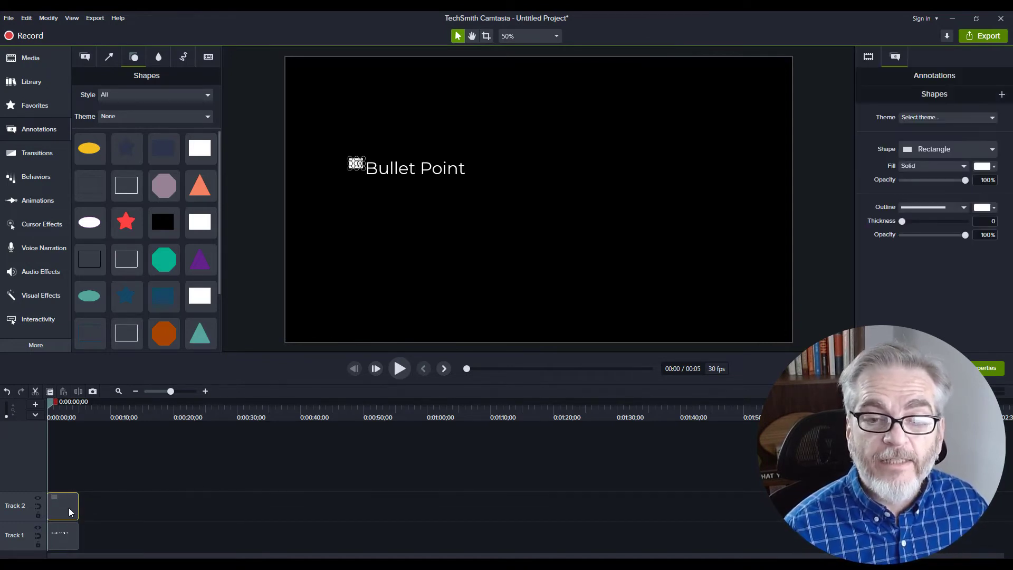
pyautogui.click(56, 537)
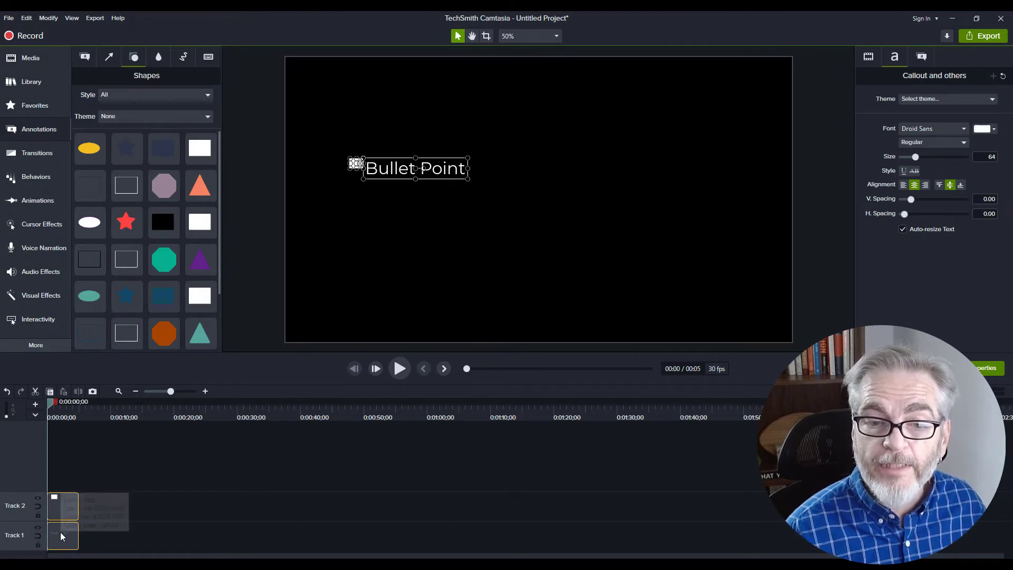
pyautogui.rightClick(61, 536)
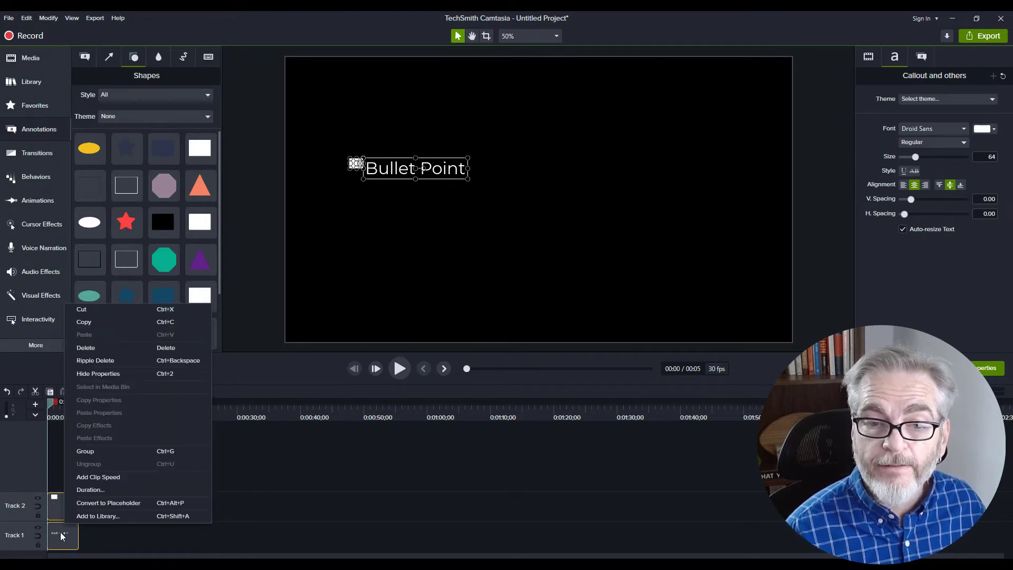
pyautogui.click(102, 452)
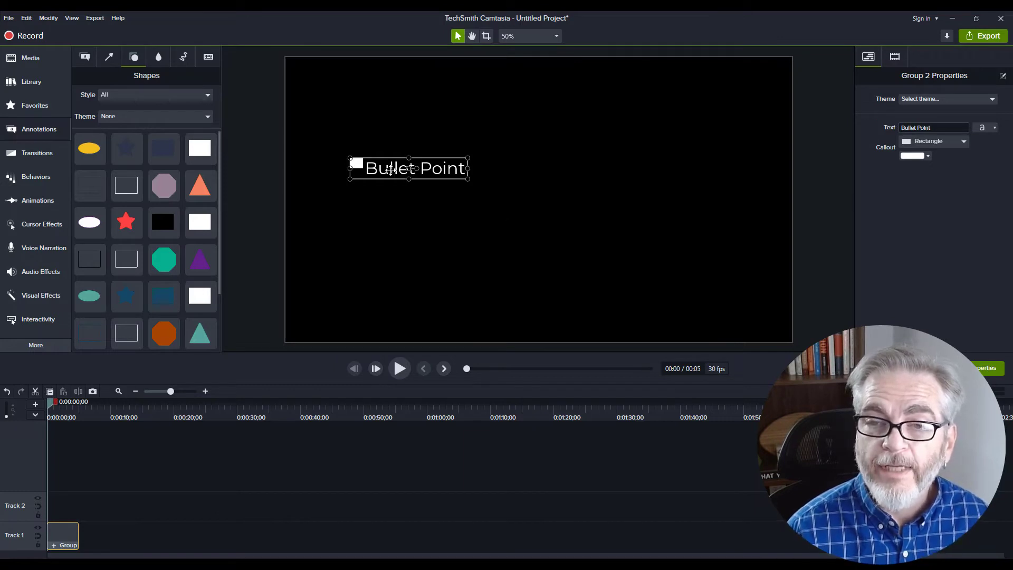
pyautogui.moveTo(394, 169)
pyautogui.mouseDown()
pyautogui.moveTo(643, 189)
pyautogui.moveTo(446, 267)
pyautogui.moveTo(586, 262)
pyautogui.moveTo(399, 108)
pyautogui.moveTo(520, 210)
pyautogui.moveTo(427, 224)
pyautogui.moveTo(370, 133)
pyautogui.moveTo(392, 146)
pyautogui.moveTo(376, 162)
pyautogui.moveTo(556, 202)
pyautogui.moveTo(399, 248)
pyautogui.moveTo(408, 167)
pyautogui.moveTo(390, 192)
pyautogui.moveTo(464, 173)
pyautogui.moveTo(364, 186)
pyautogui.moveTo(408, 182)
pyautogui.moveTo(392, 173)
pyautogui.mouseUp()
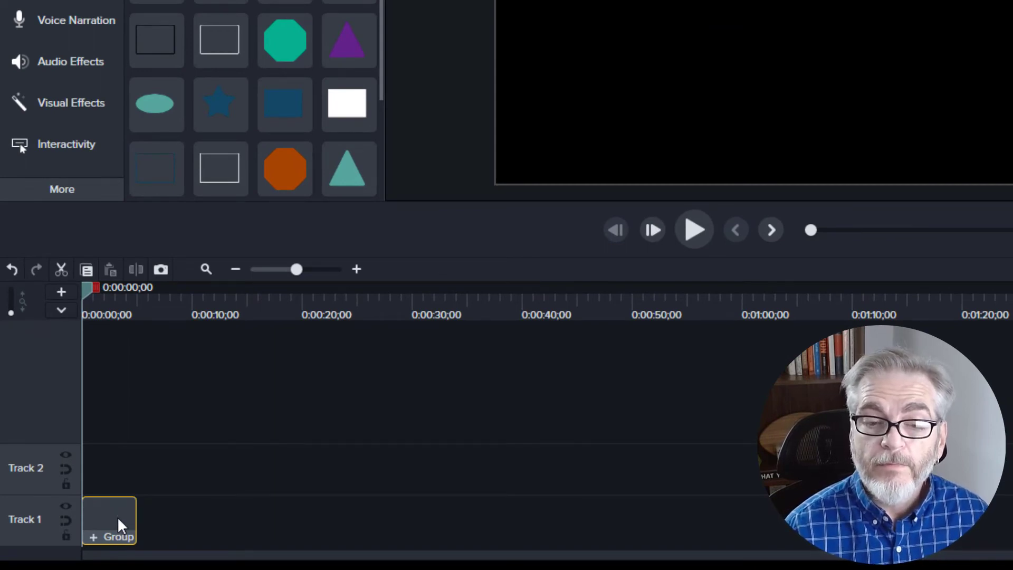
# Add the grouped clip to My Library under the name Group 2
pyautogui.rightClick(117, 517)
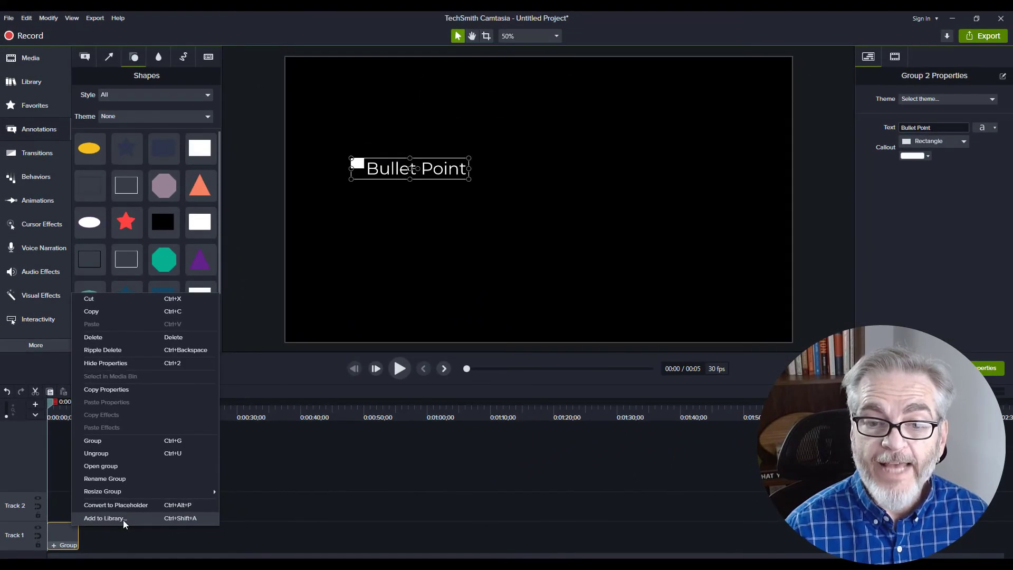
pyautogui.click(124, 520)
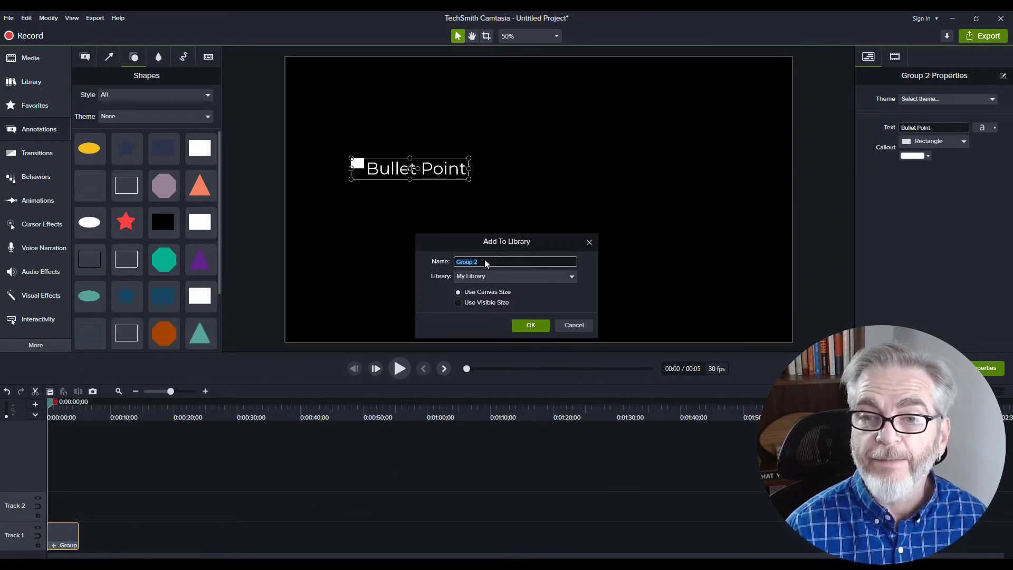
pyautogui.click(508, 277)
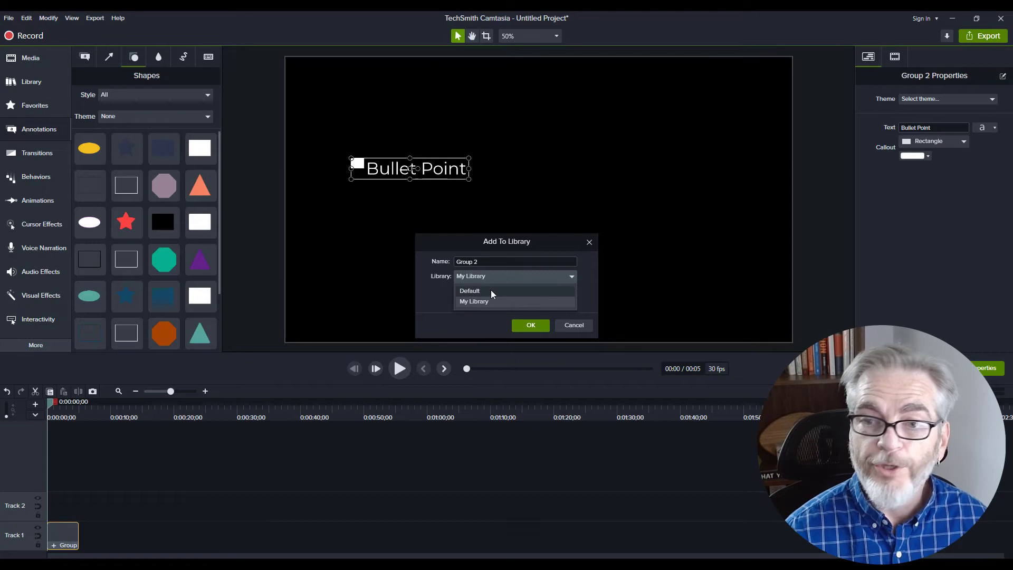
pyautogui.click(502, 274)
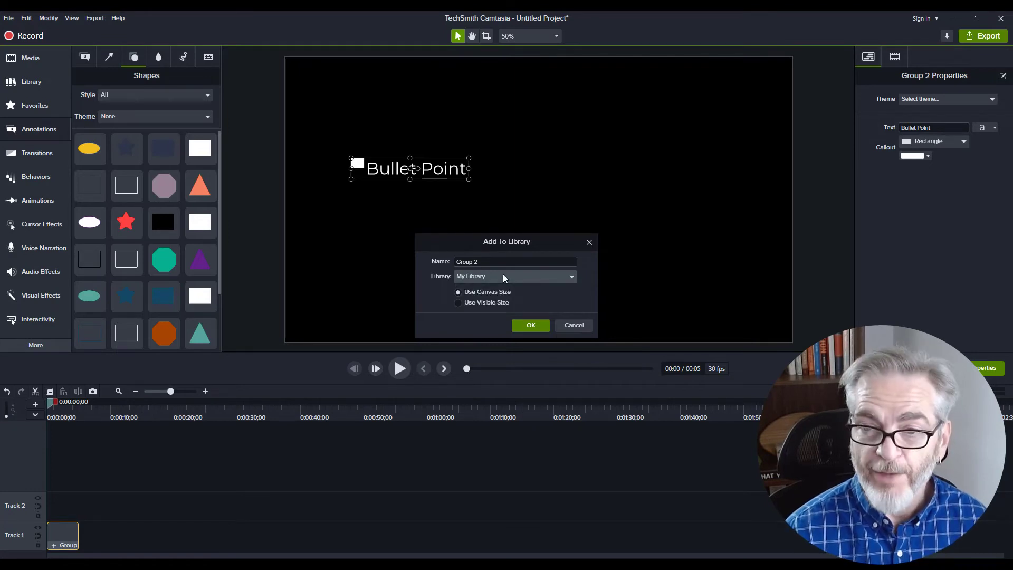
pyautogui.click(529, 325)
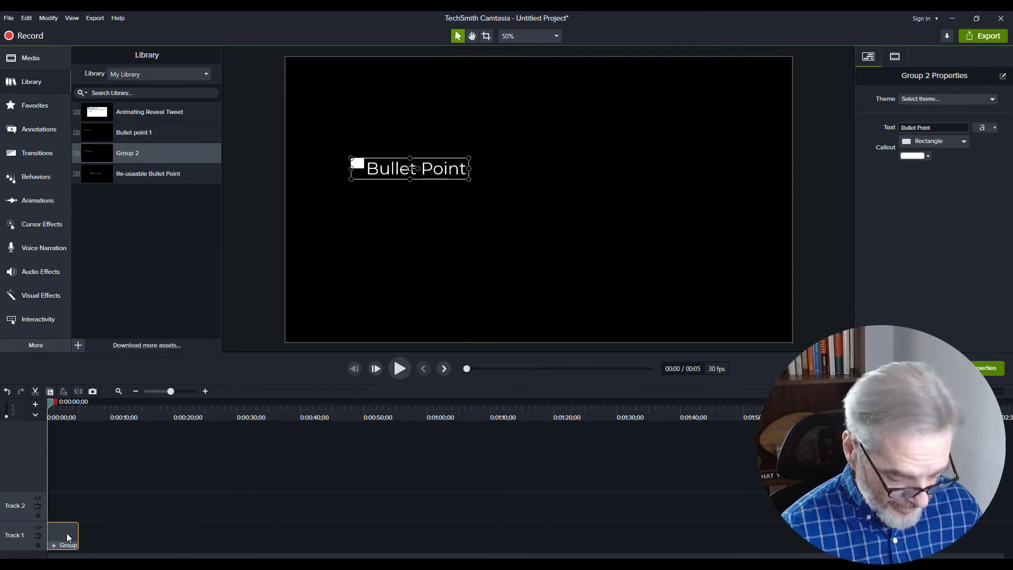
# Delete the group clip, then place the Bullet point 1 library asset on Track 2 and preview it
pyautogui.press('Delete')
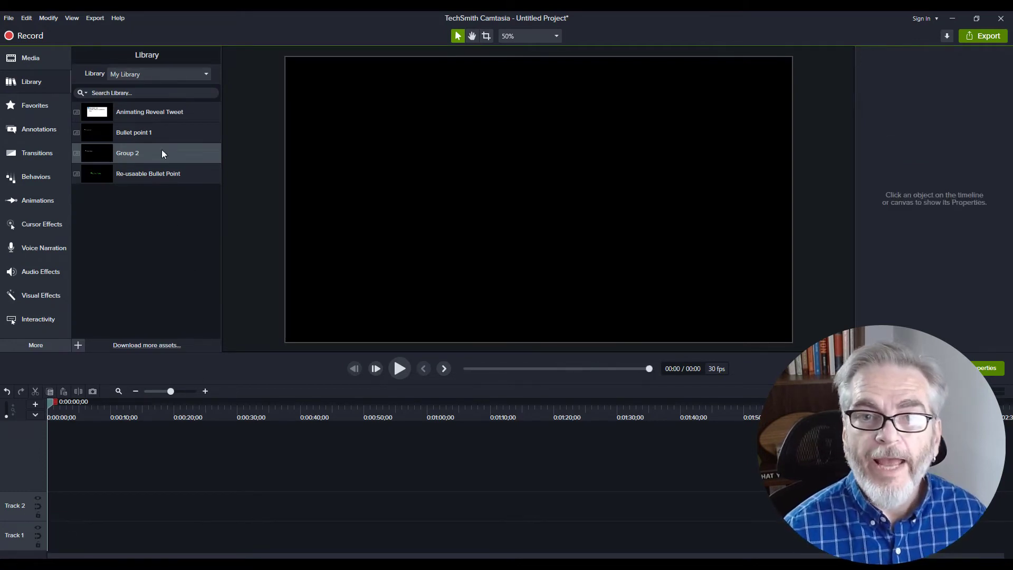
pyautogui.click(130, 135)
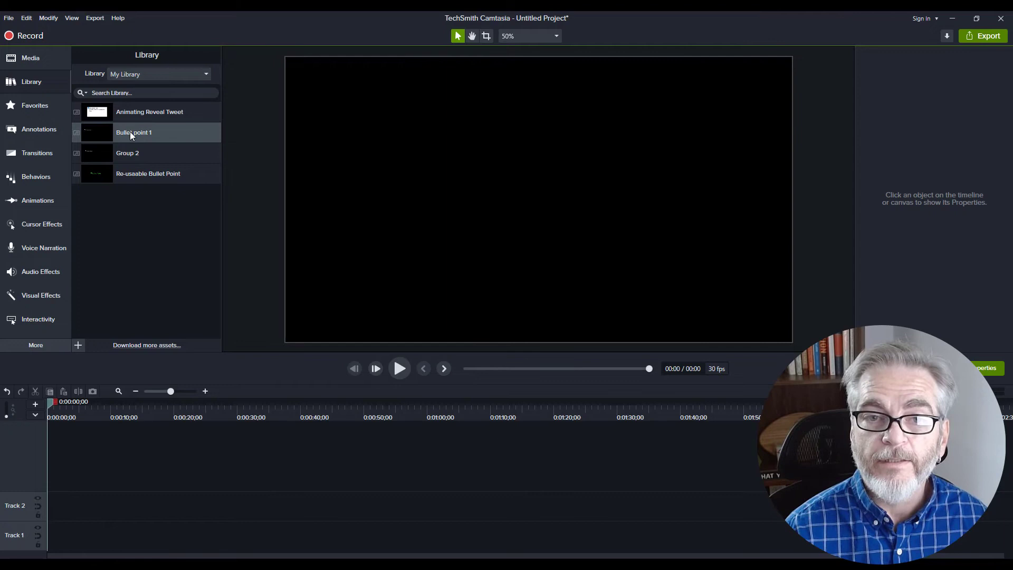
pyautogui.moveTo(130, 131); pyautogui.dragTo(39, 503)
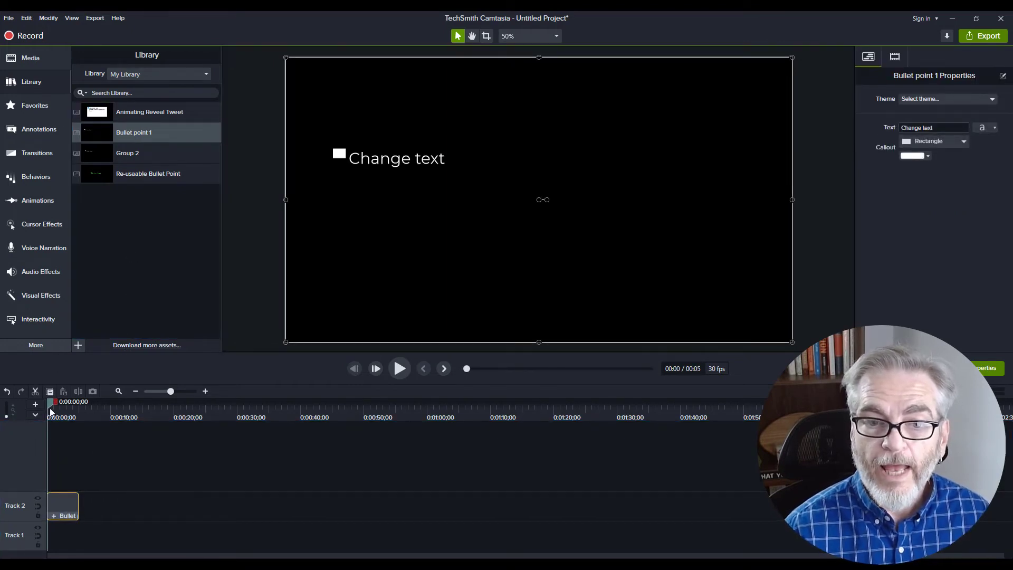
pyautogui.moveTo(52, 412); pyautogui.dragTo(49, 411)
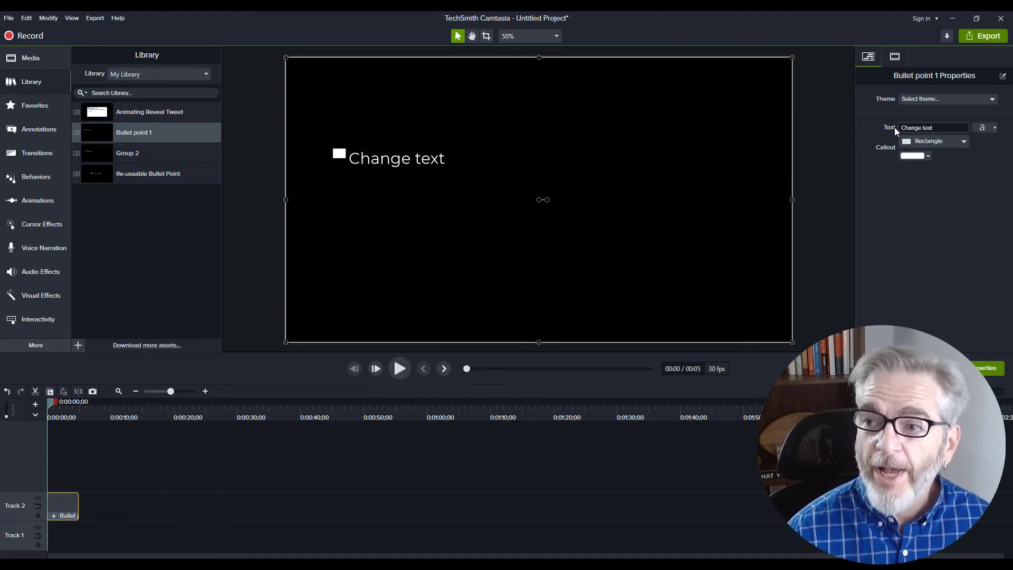
# Replace the bullet's 'Change text' wording with 'text is changed' in its properties
pyautogui.click(923, 157)
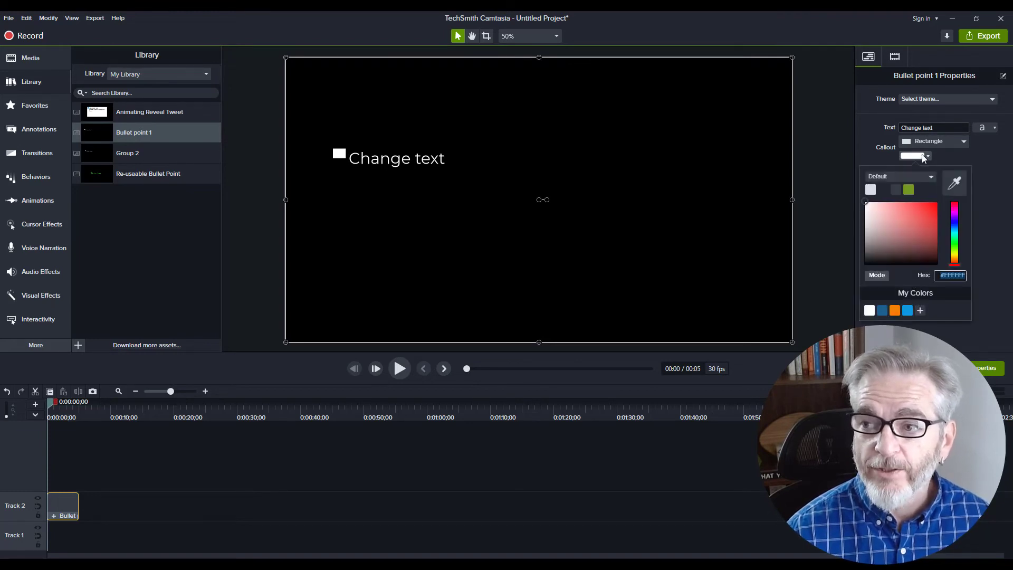
pyautogui.click(976, 153)
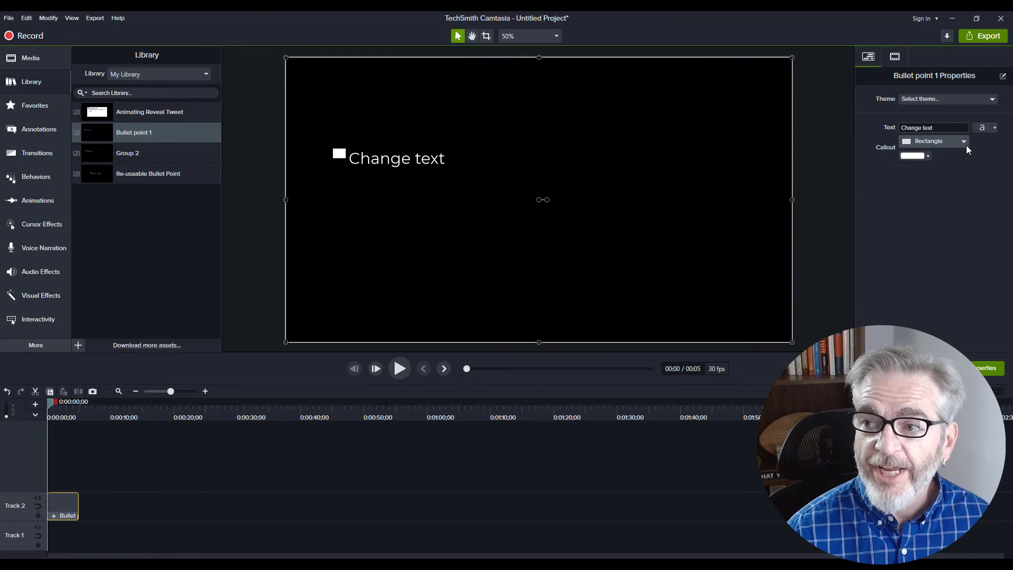
pyautogui.click(965, 144)
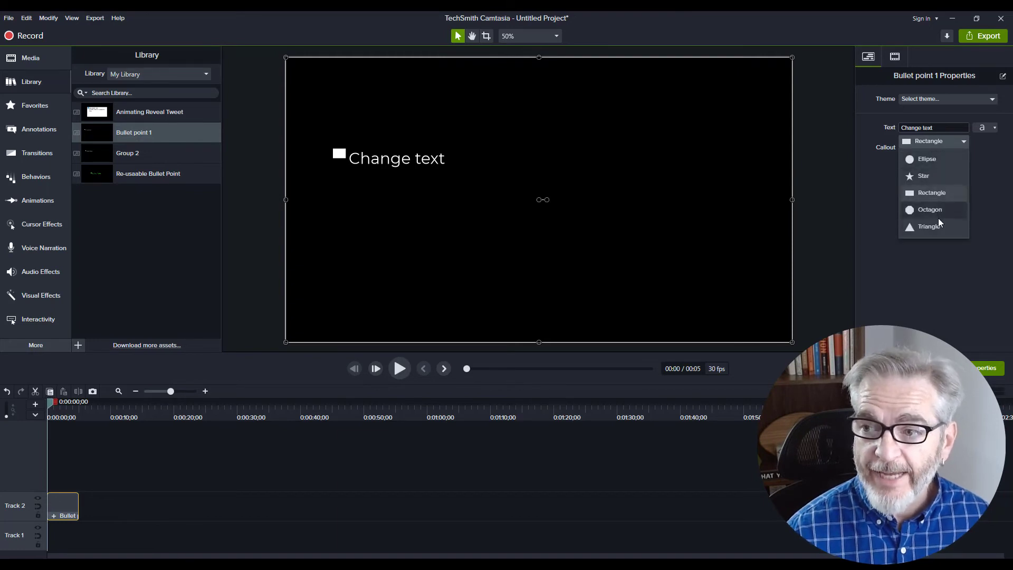
pyautogui.click(871, 175)
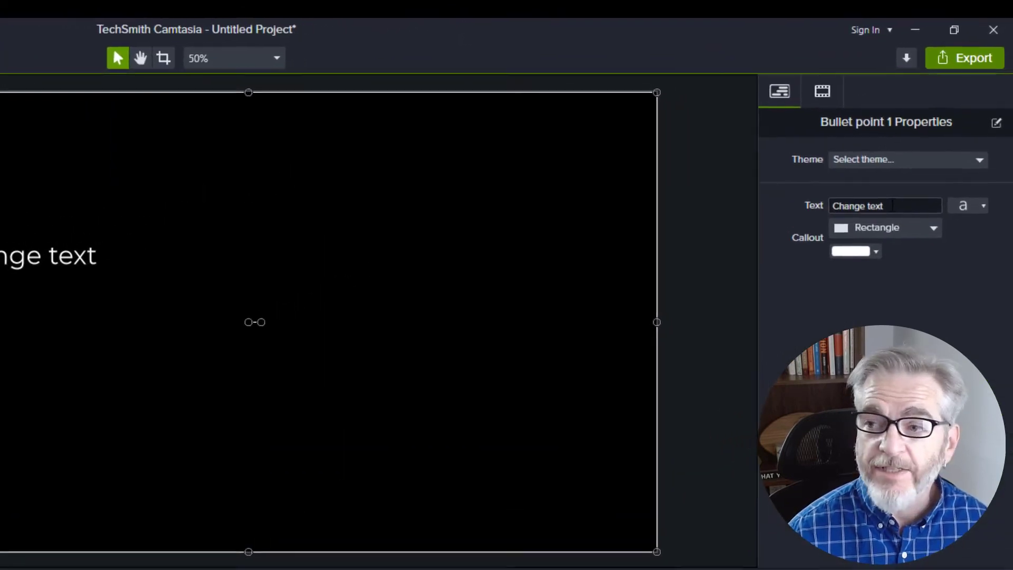
pyautogui.tripleClick(893, 206)
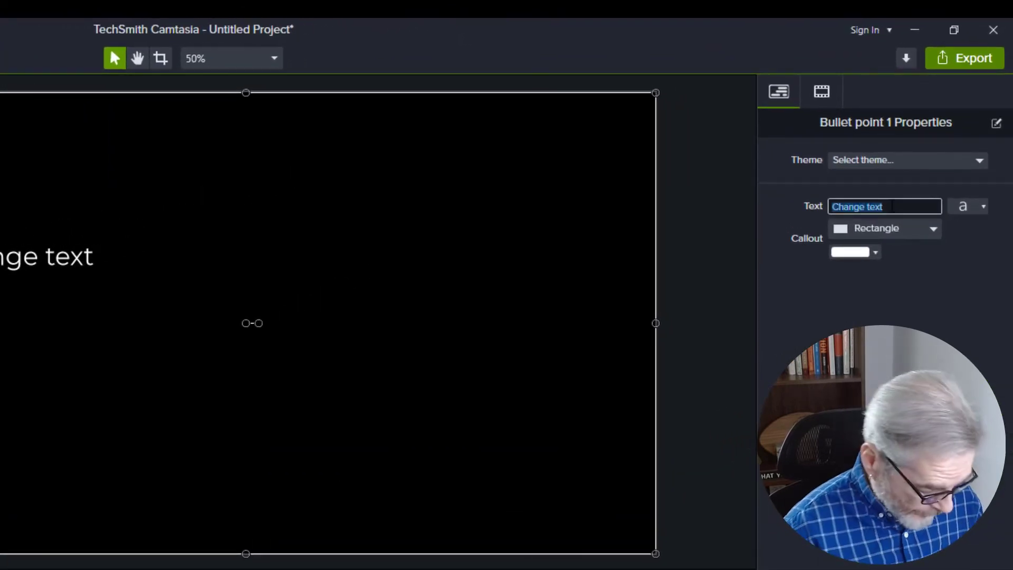
pyautogui.write('text (')
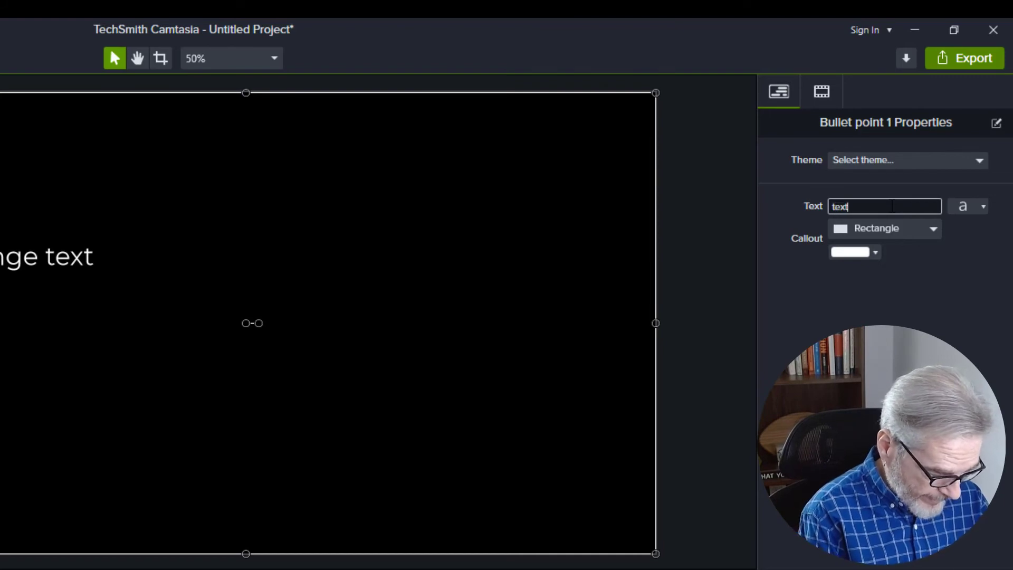
pyautogui.write('s changed')
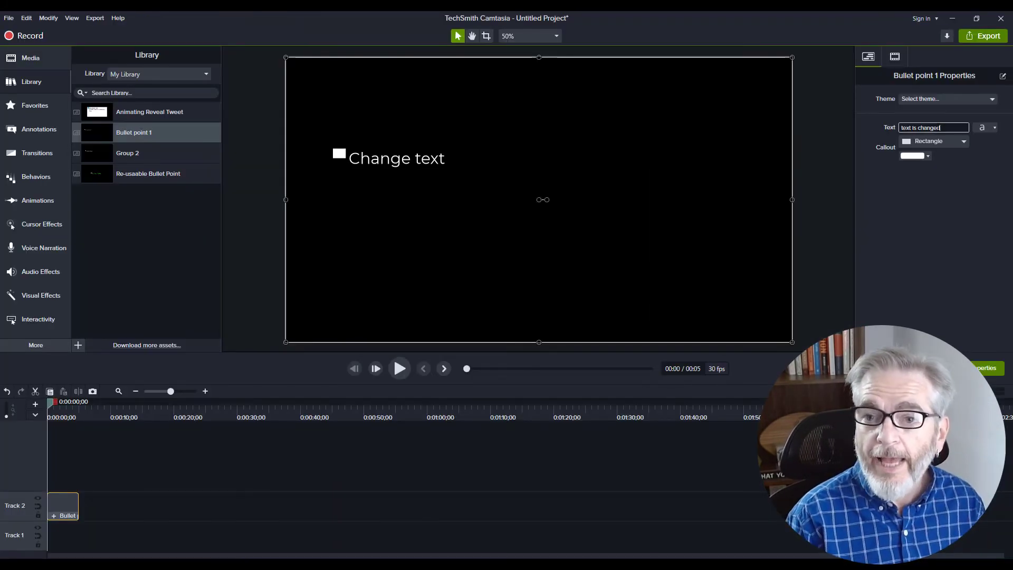
pyautogui.press('Return')
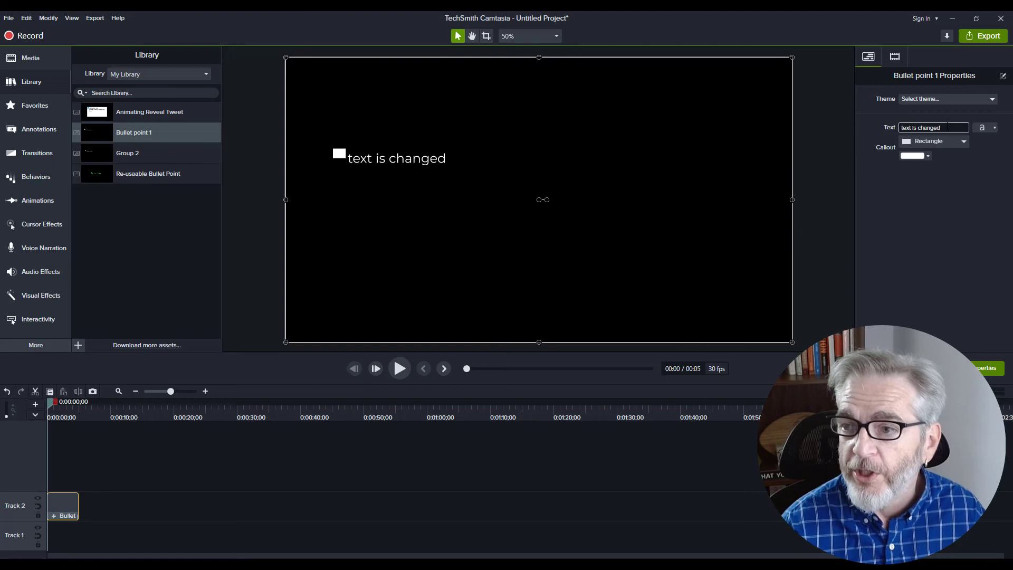
# Show the bullet text's font properties, confirming Montserrat Regular at size 96
pyautogui.click(983, 129)
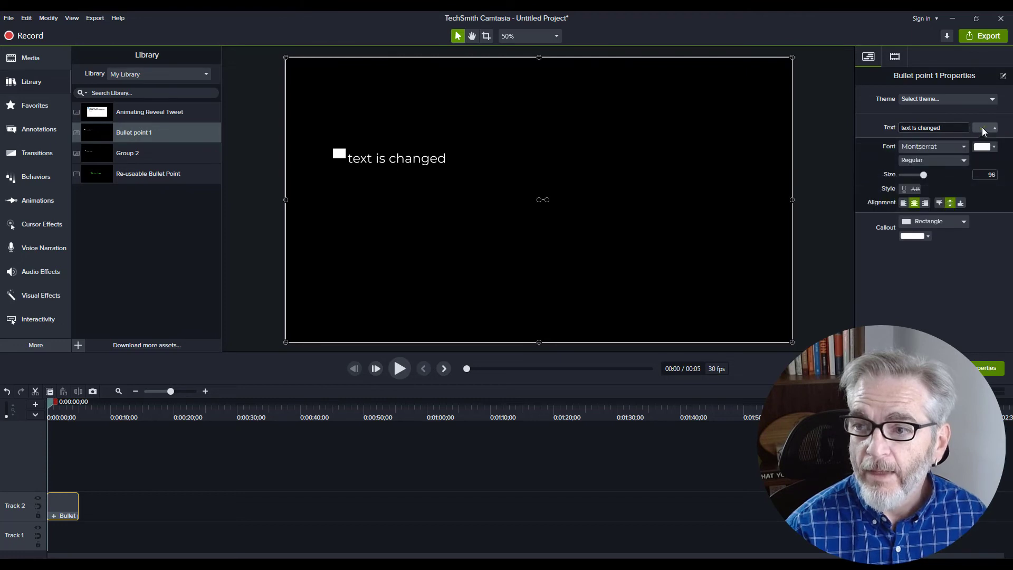
pyautogui.click(966, 152)
pyautogui.click(929, 161)
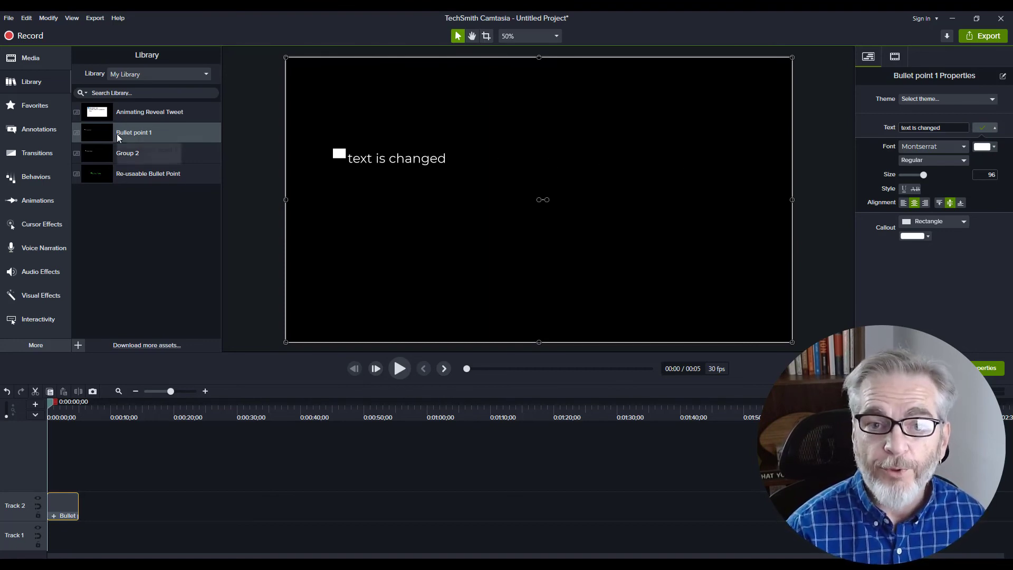
# Place the Group 2 library asset after the Bullet clip on Track 2 and preview it at 0:07
pyautogui.moveTo(126, 153); pyautogui.dragTo(82, 495)
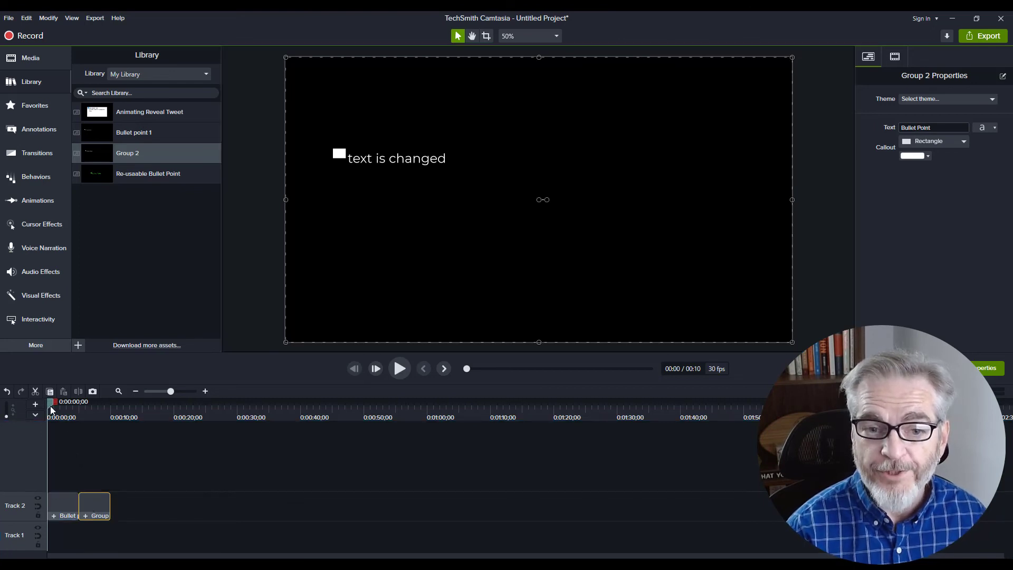
pyautogui.moveTo(50, 406); pyautogui.dragTo(95, 414)
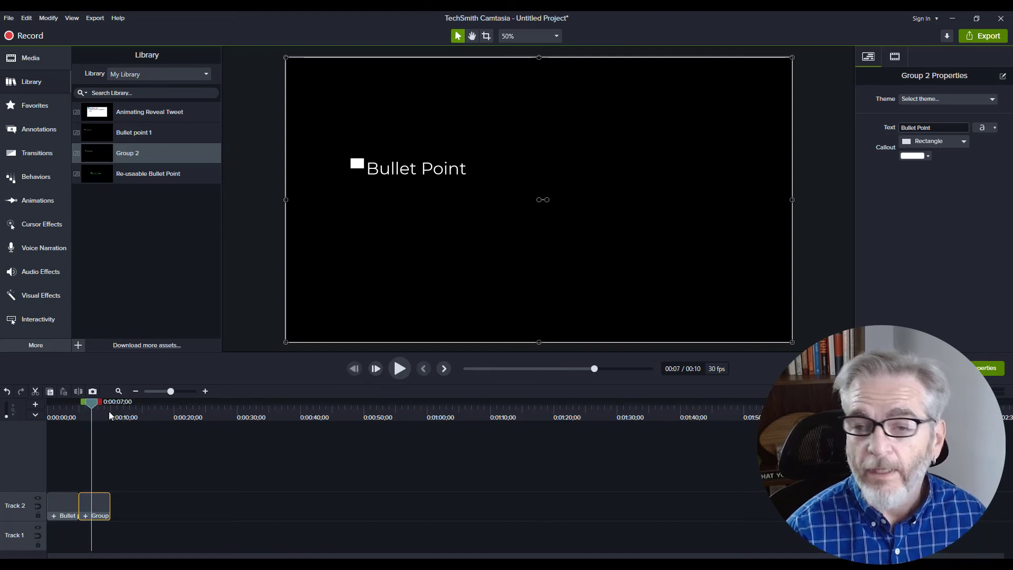